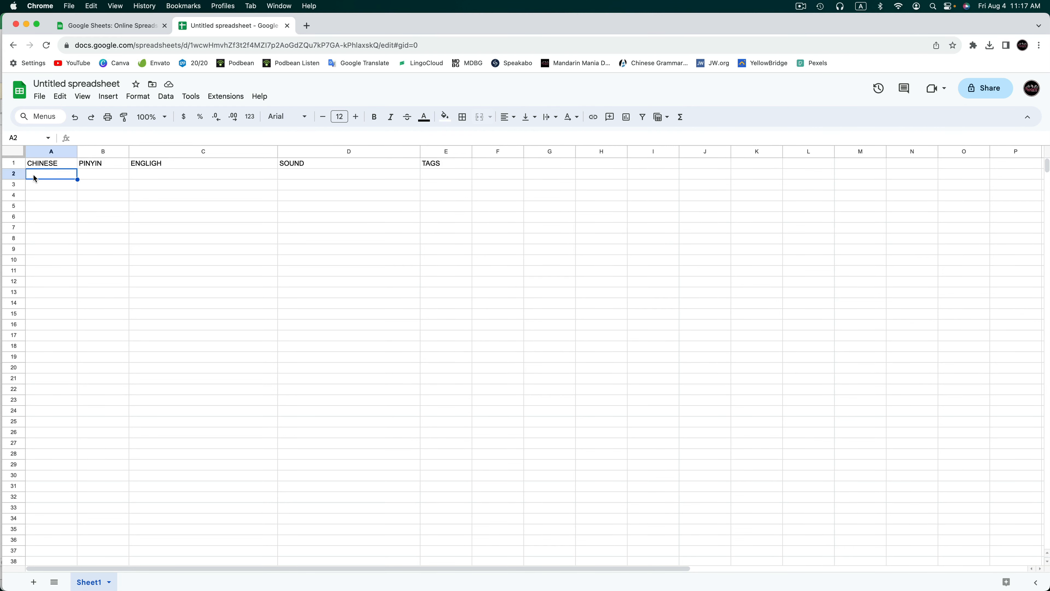
Step: Paste the measure-word entries 辈 to 家 with pinyin, English meanings and tags into A2:E8, and widen columns C and E to fit
text(辈	bèi	generations; (literary) measure word for people		people 对	duì	pairs, couples		people, clothing, pairs 个	gè	people or object		people, 12 most common 号	hào	number of people		people 户	hù	households and families		people 伙	huǒ	groups of people		people, groups, collections 家	jiā	families or business establishments		people, 12 most common, buildings)
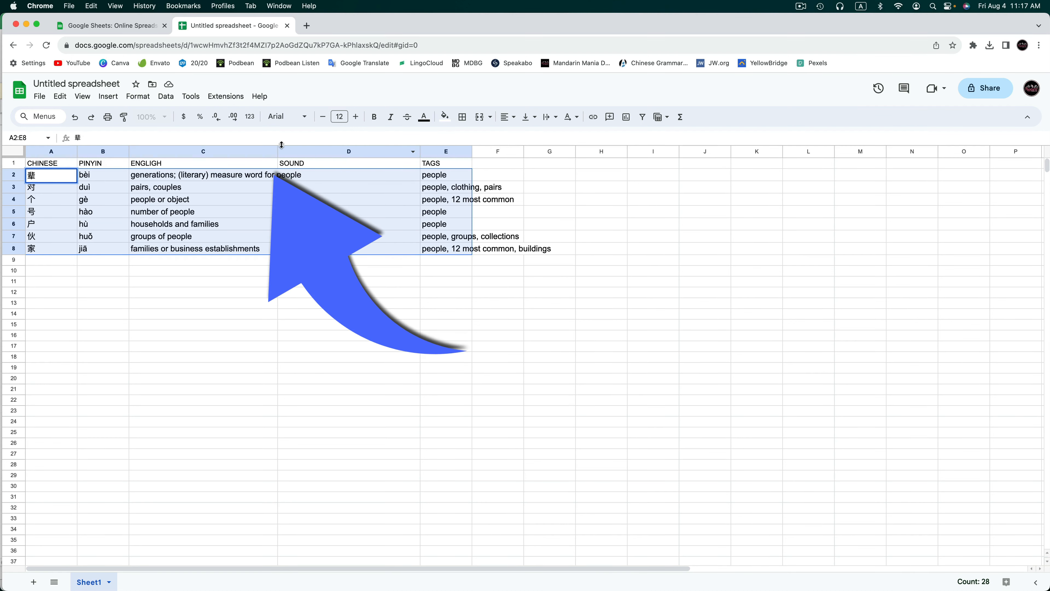
drag(277, 150, 340, 151)
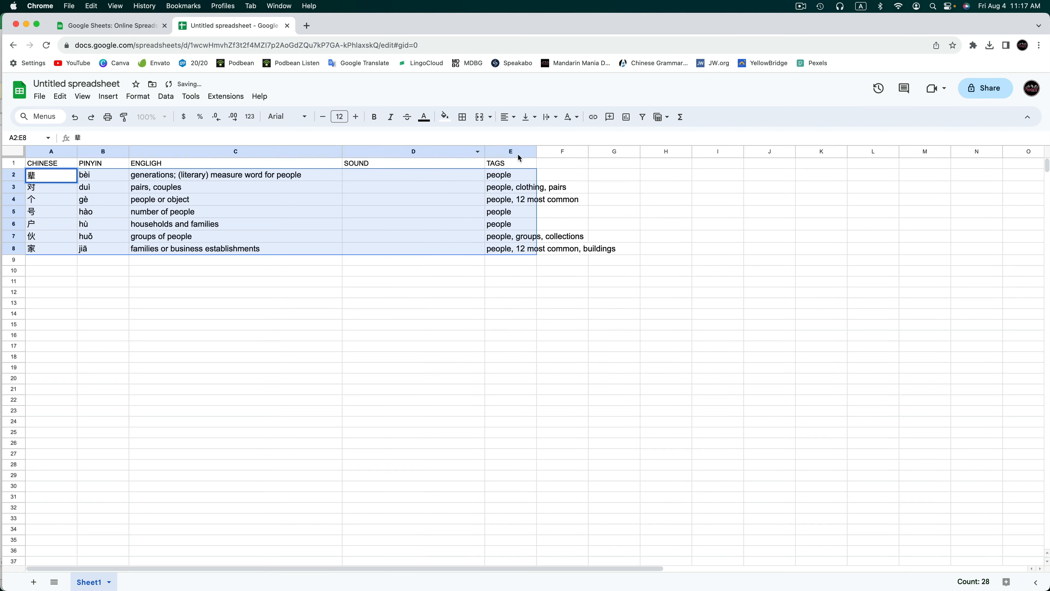
drag(537, 151, 629, 151)
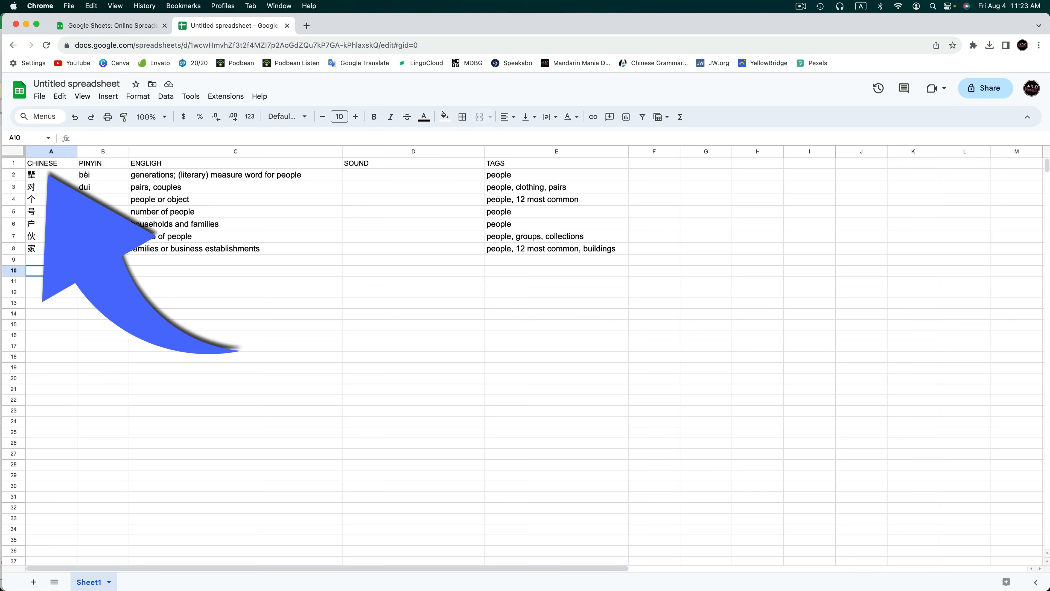
Step: Delete the header row, row 1, from the vocabulary sheet
click(42, 165)
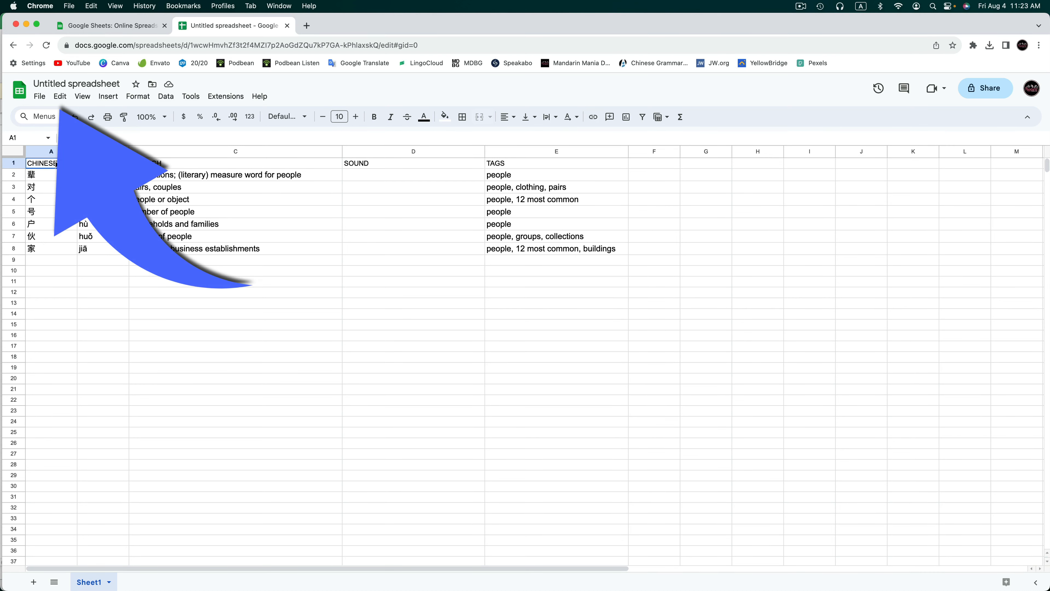
click(60, 96)
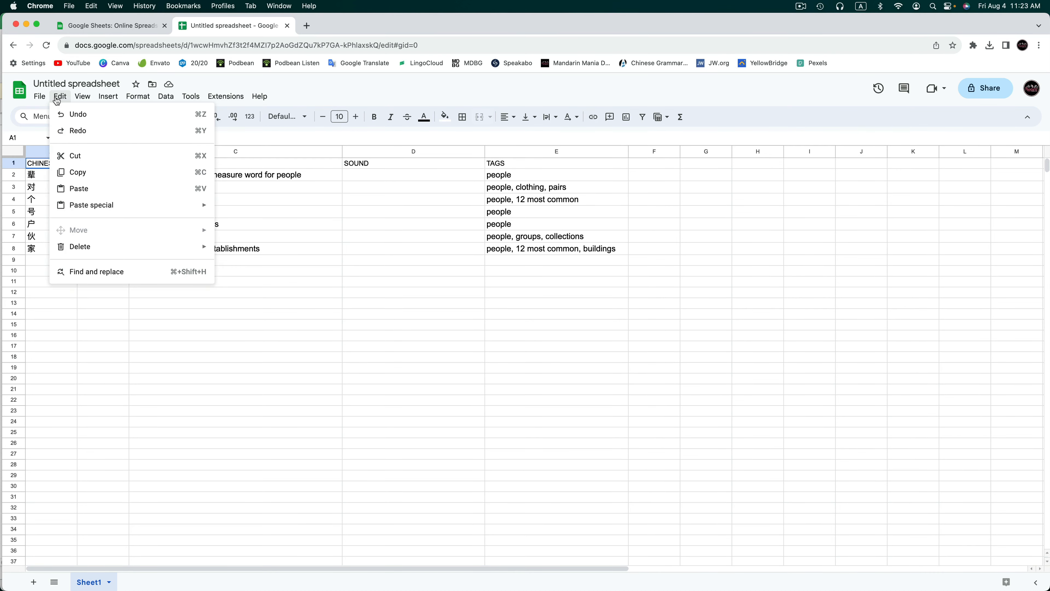
mouse_move(79, 250)
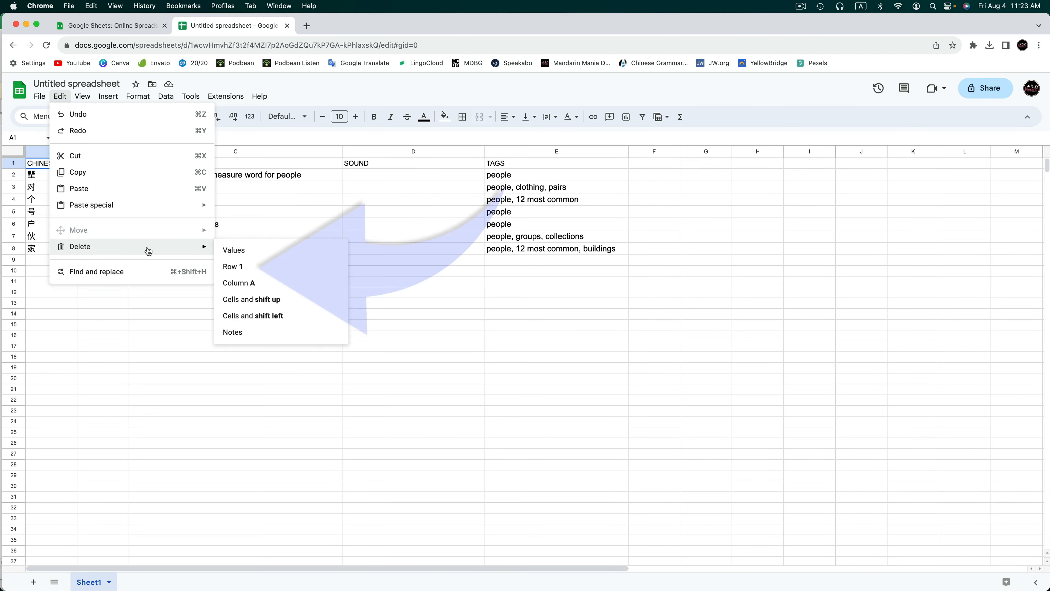
click(235, 267)
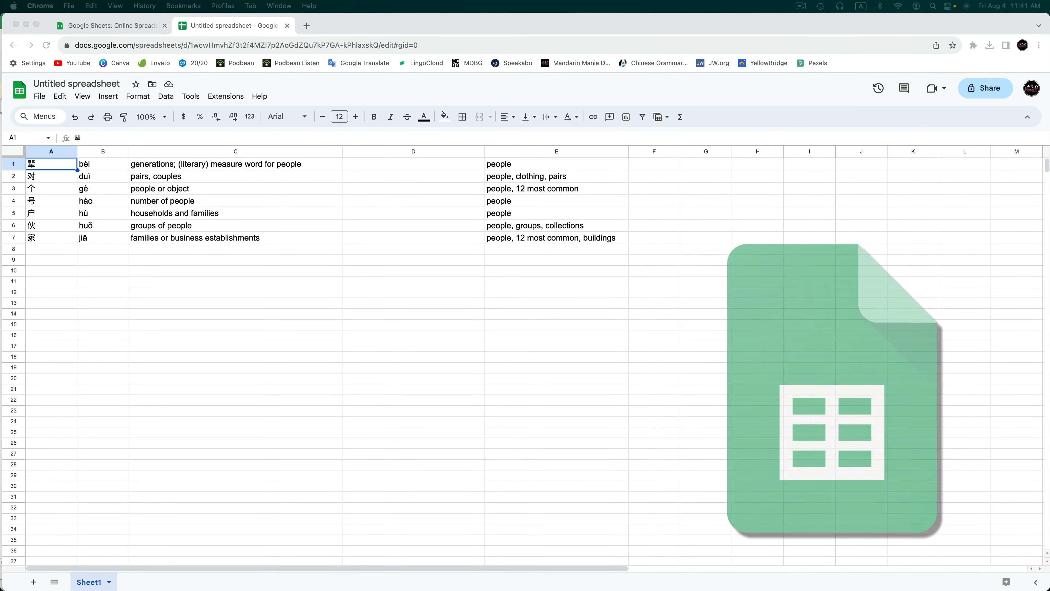
Step: Download the vocabulary sheet as Comma Separated Values (.csv)
click(40, 97)
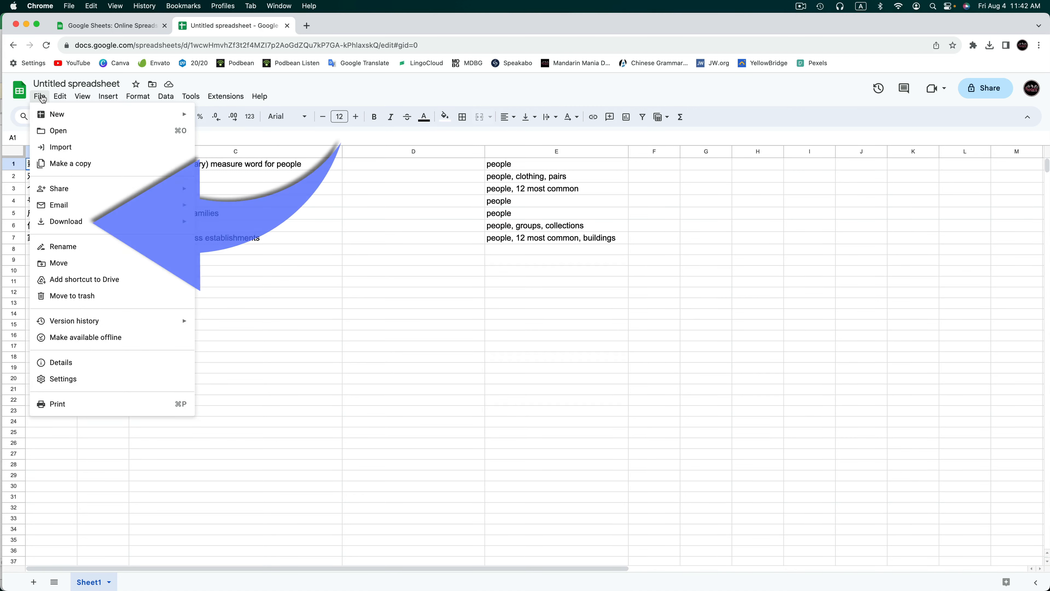
mouse_move(69, 227)
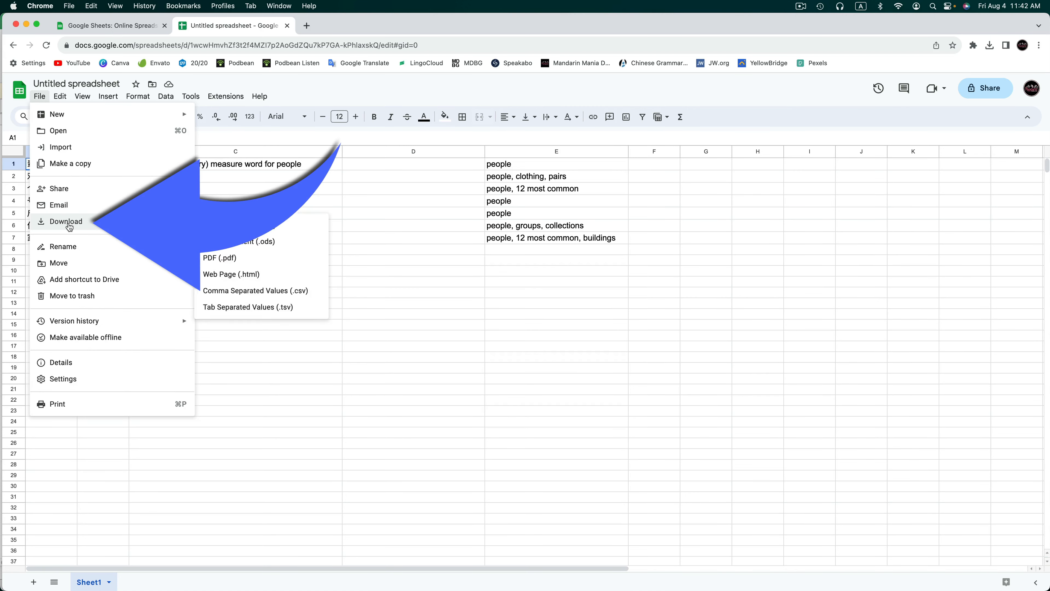
click(264, 296)
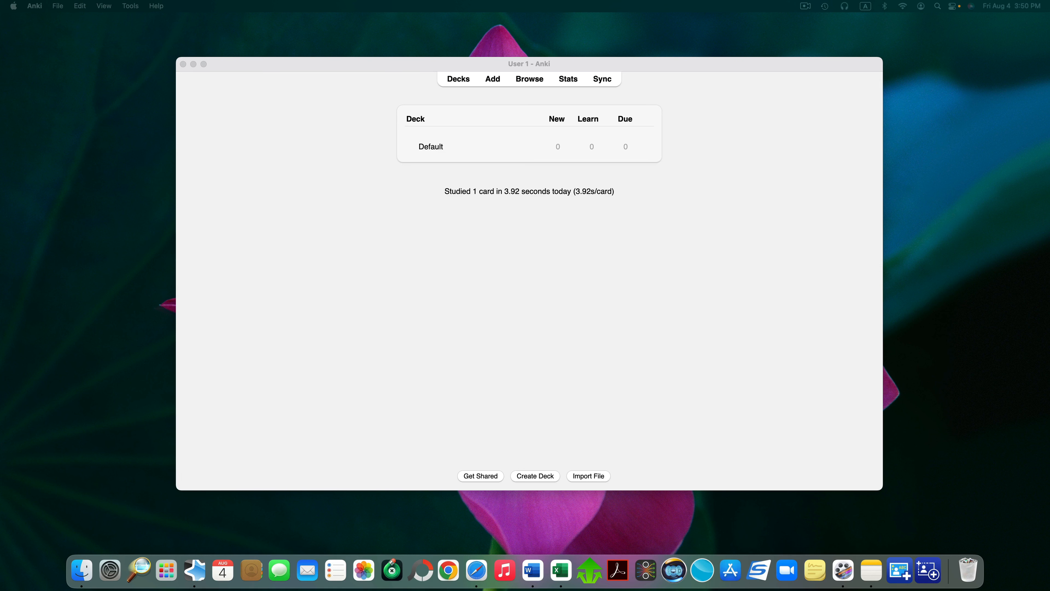
Step: Switch to Anki and add a note type based on Basic (and reversed card), named Chinese Learning
click(681, 252)
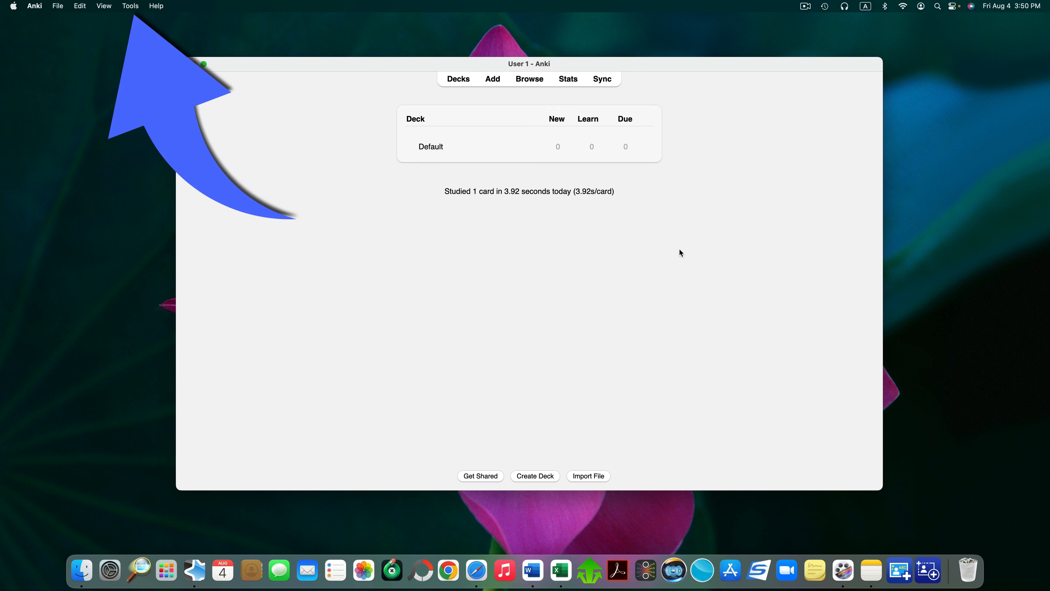
click(129, 6)
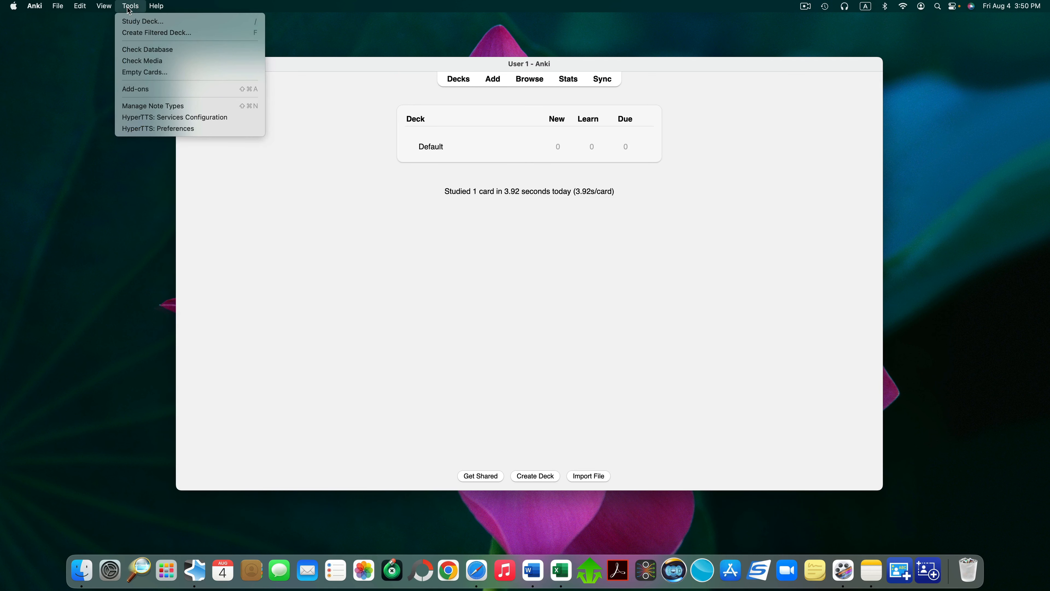
click(167, 107)
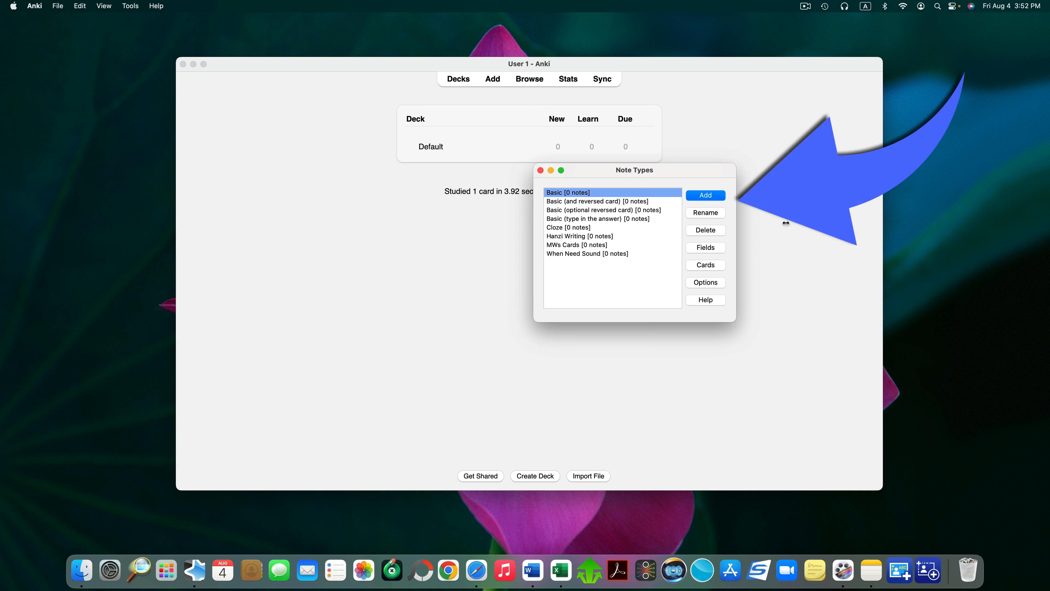
click(707, 195)
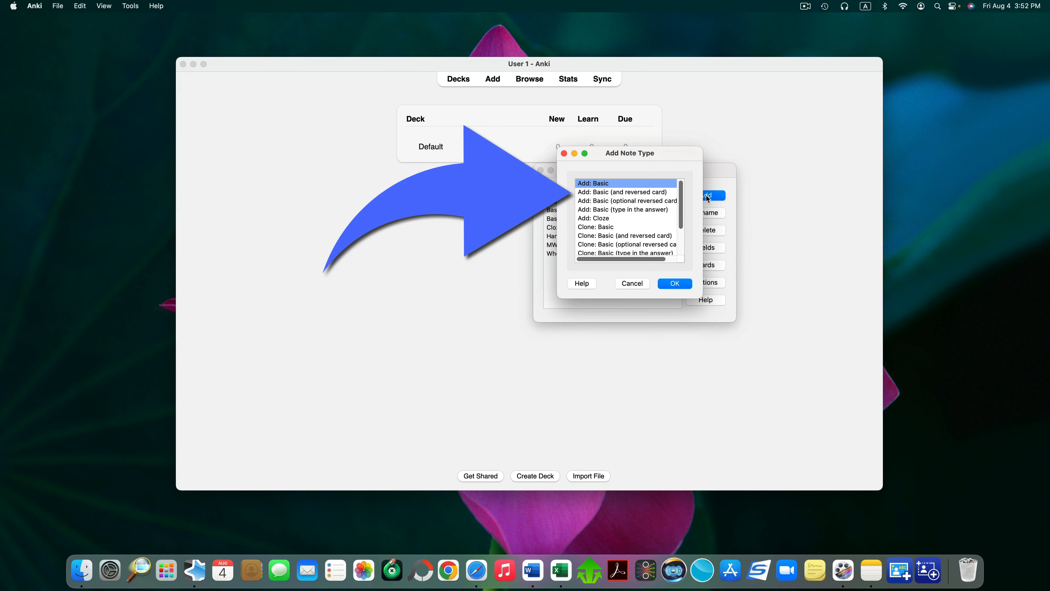
click(651, 193)
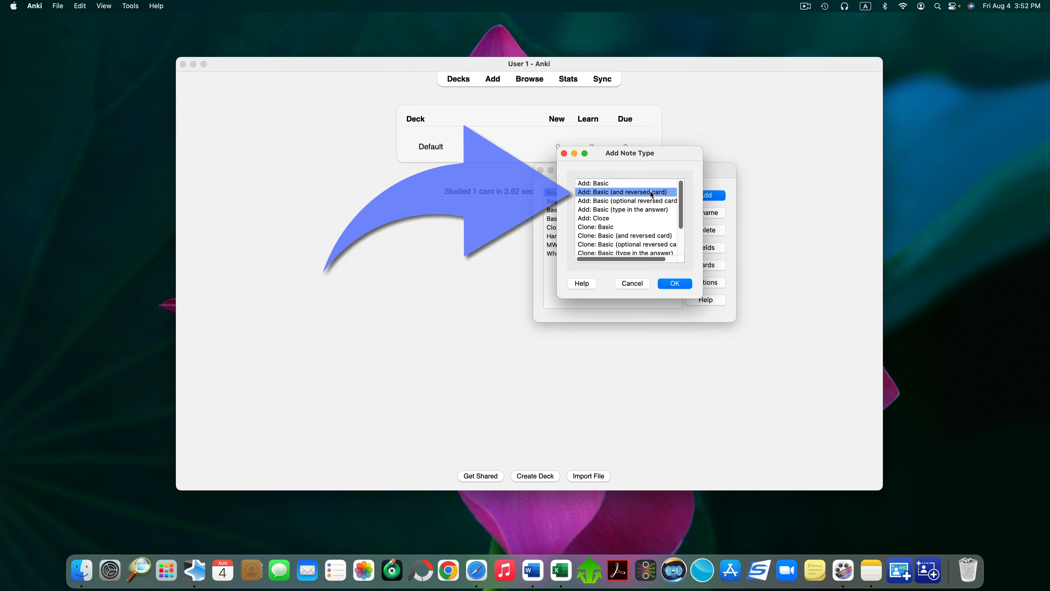
click(675, 284)
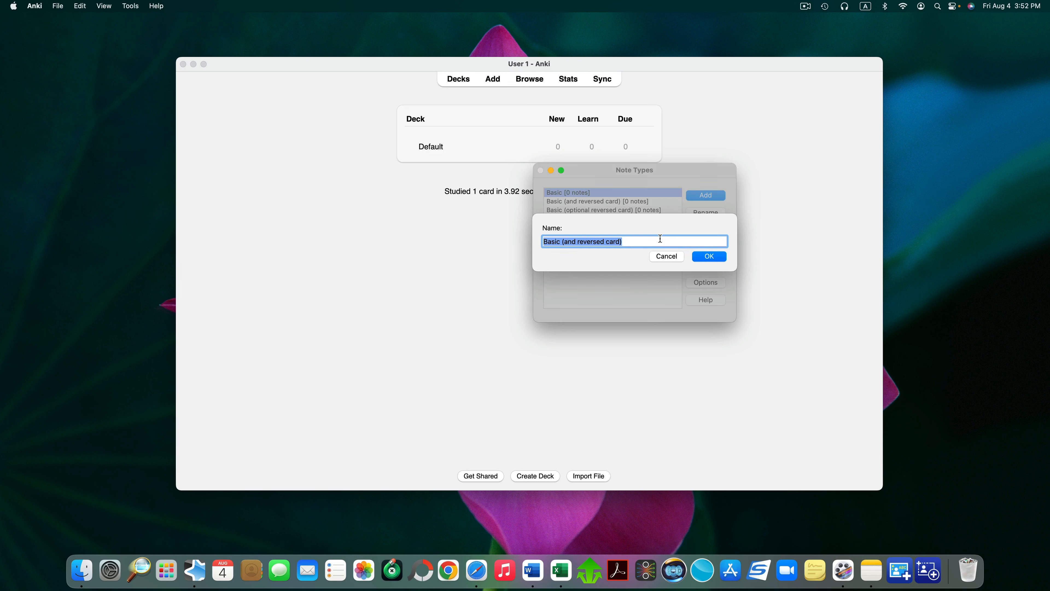
text(Chinese L)
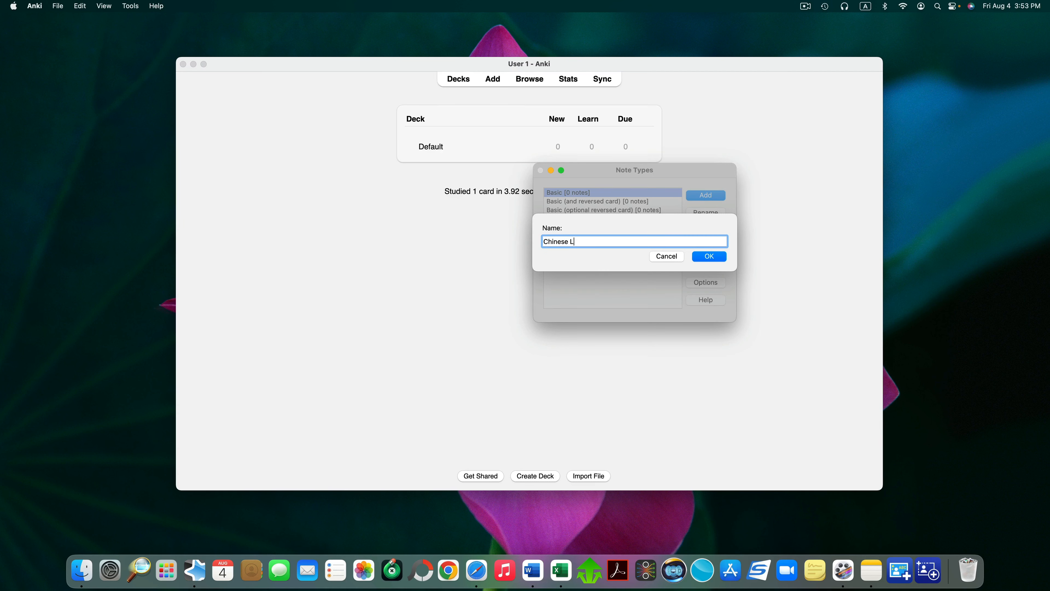
text(earning)
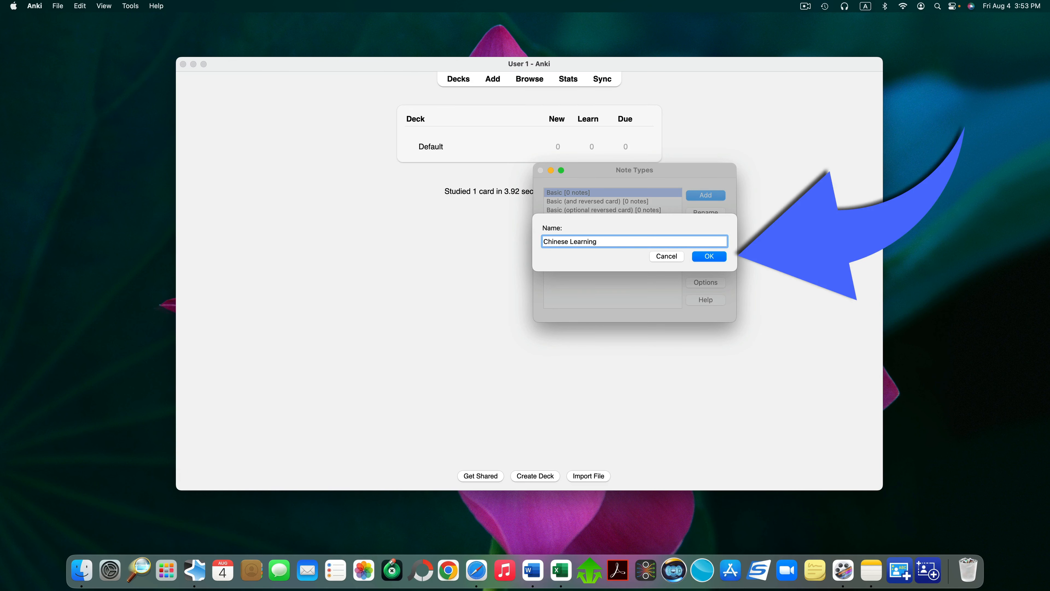
click(719, 259)
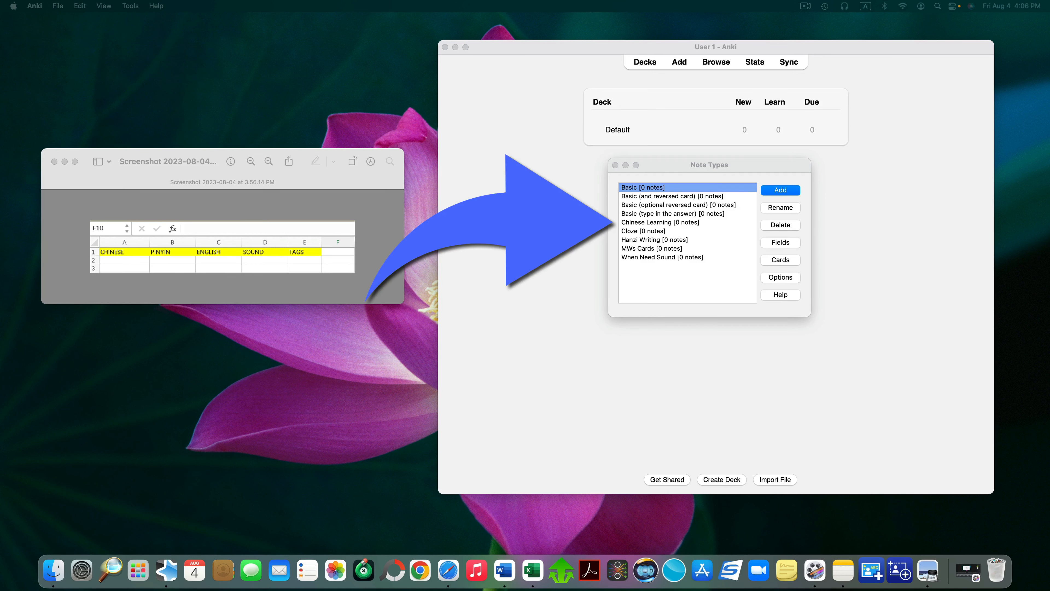
Step: Rename the Front field of the Chinese Learning note type as Chinese
click(658, 223)
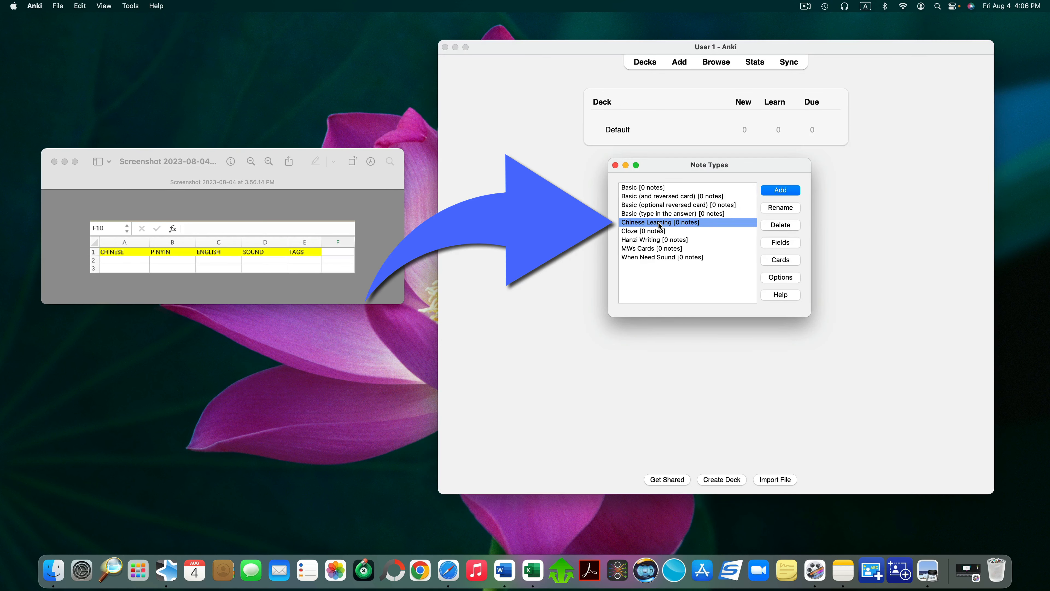
click(781, 243)
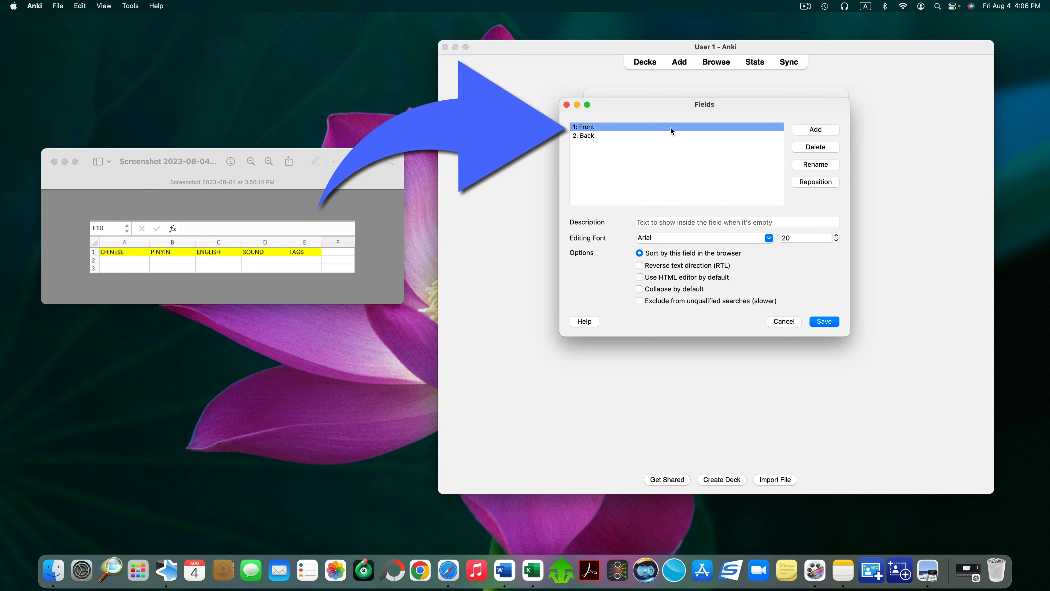
click(824, 165)
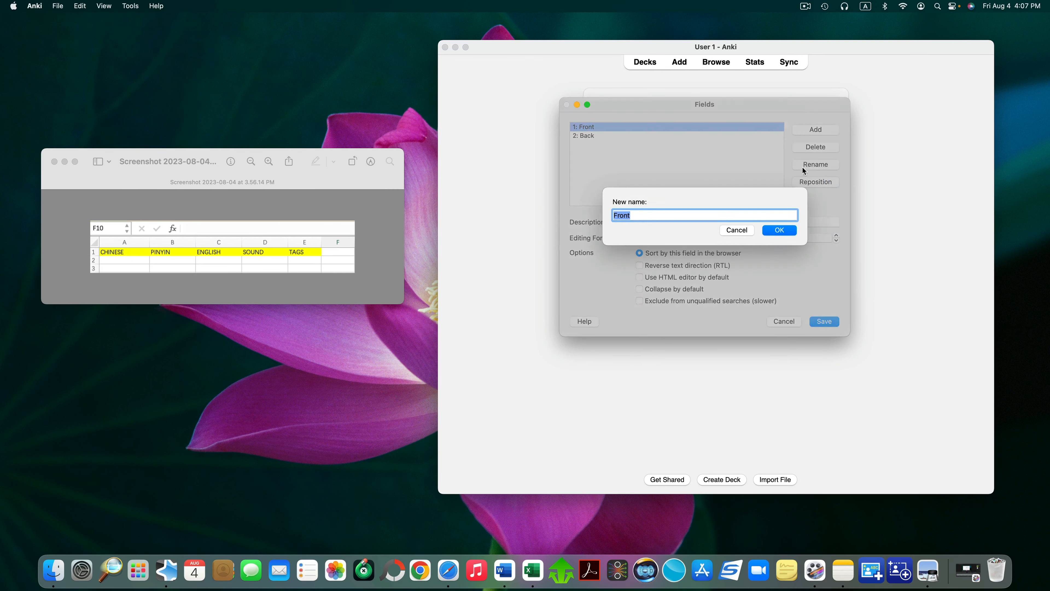
text(Chinese)
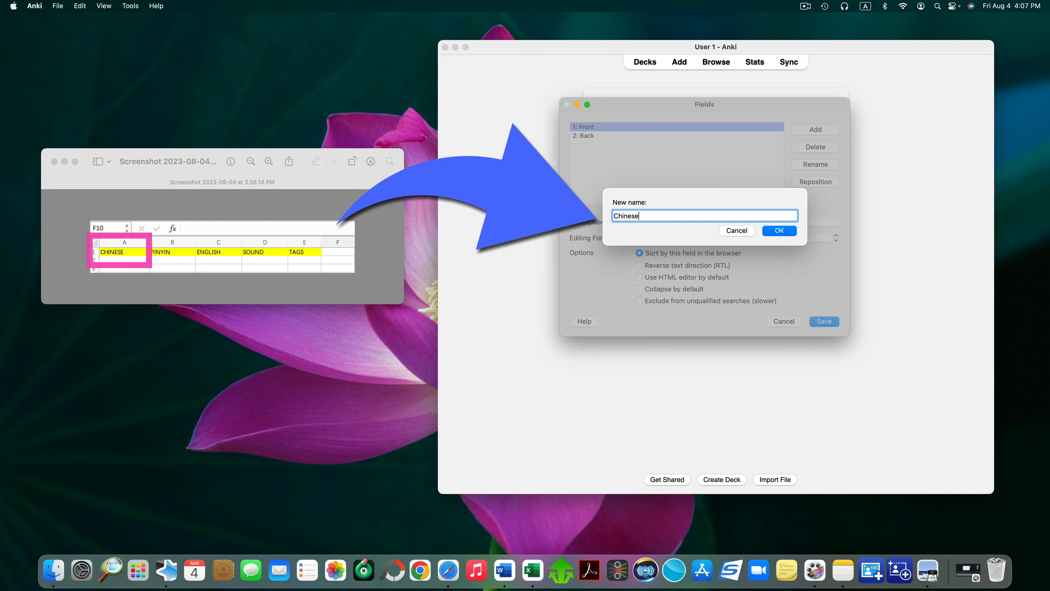
click(779, 233)
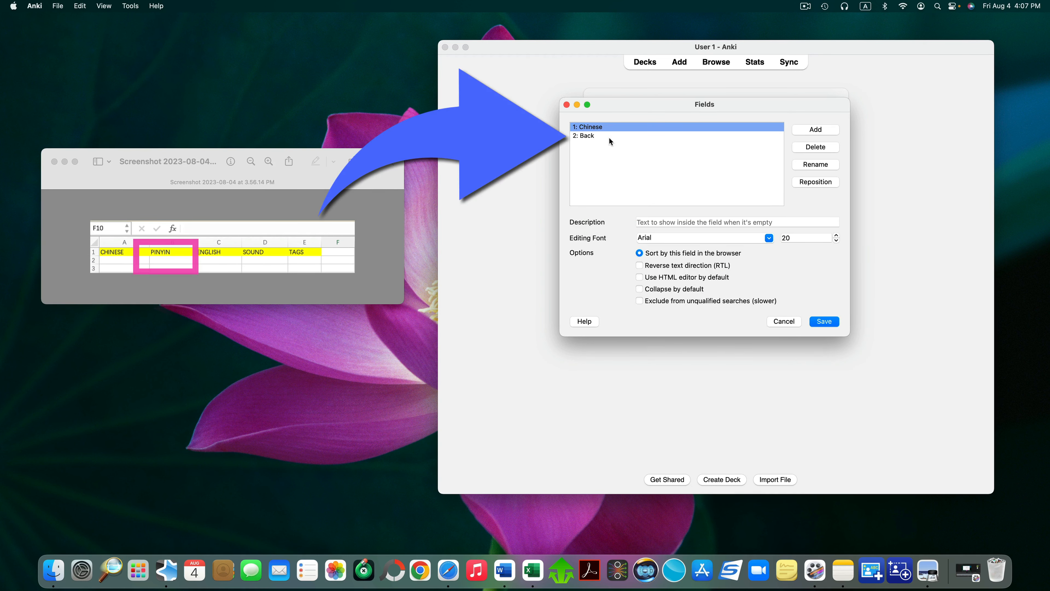
Step: Rename the Back field of the Chinese Learning note type as Pinyin
click(597, 136)
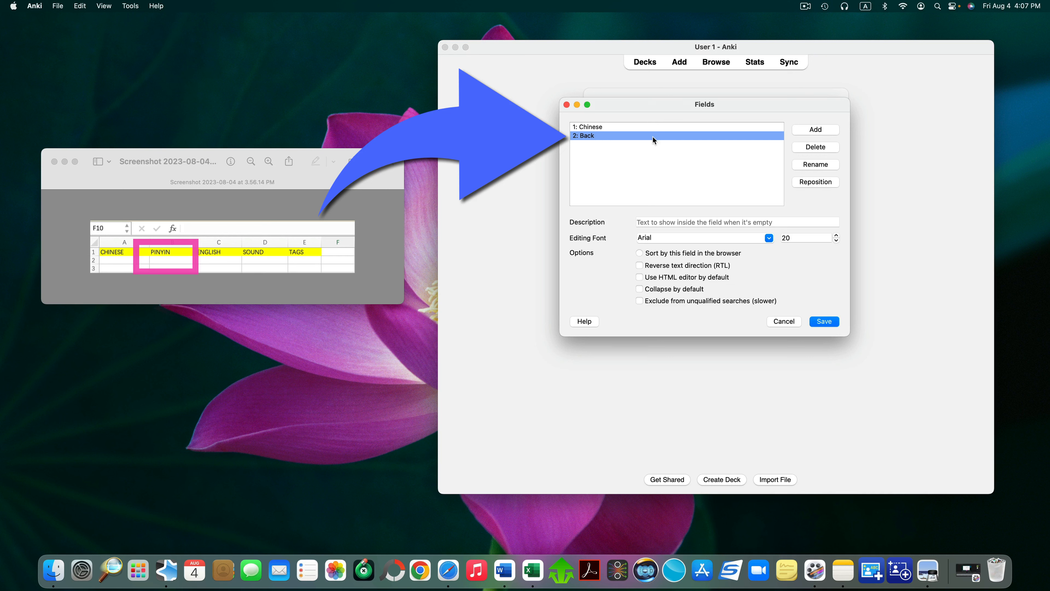
click(816, 165)
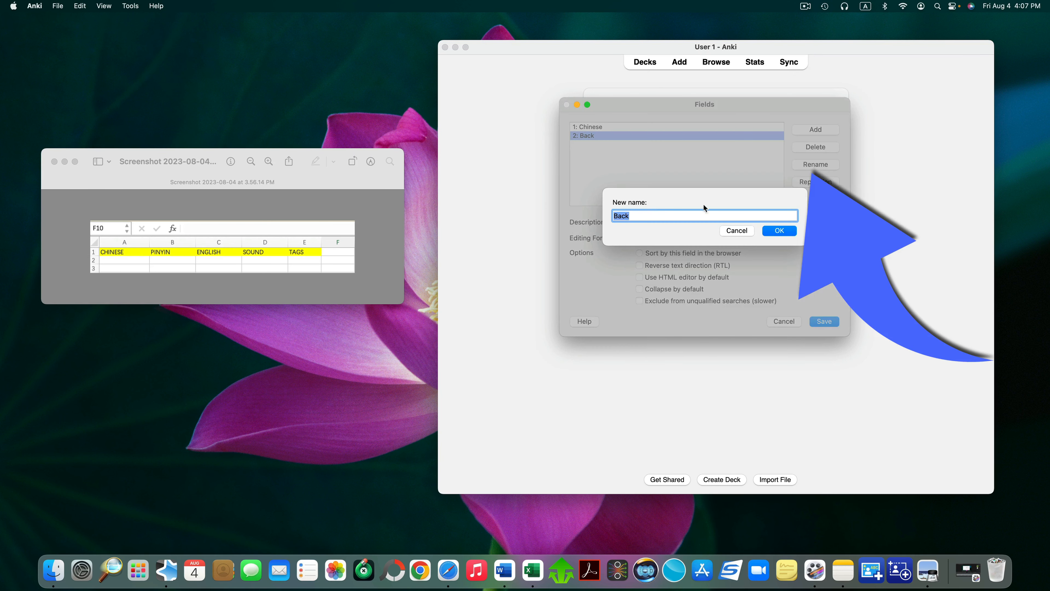
text(P)
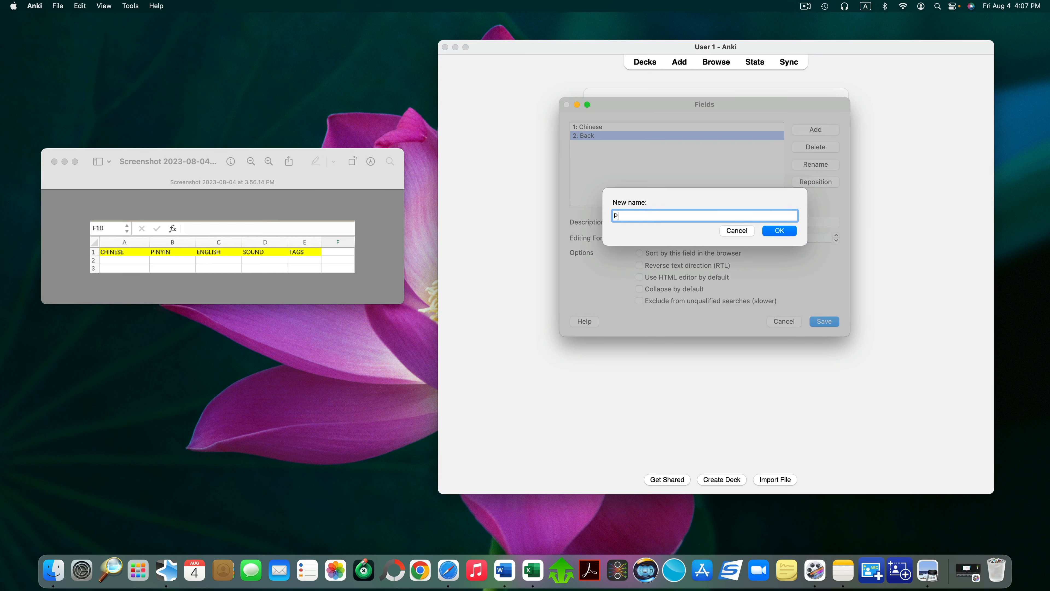
text(inyin)
click(779, 231)
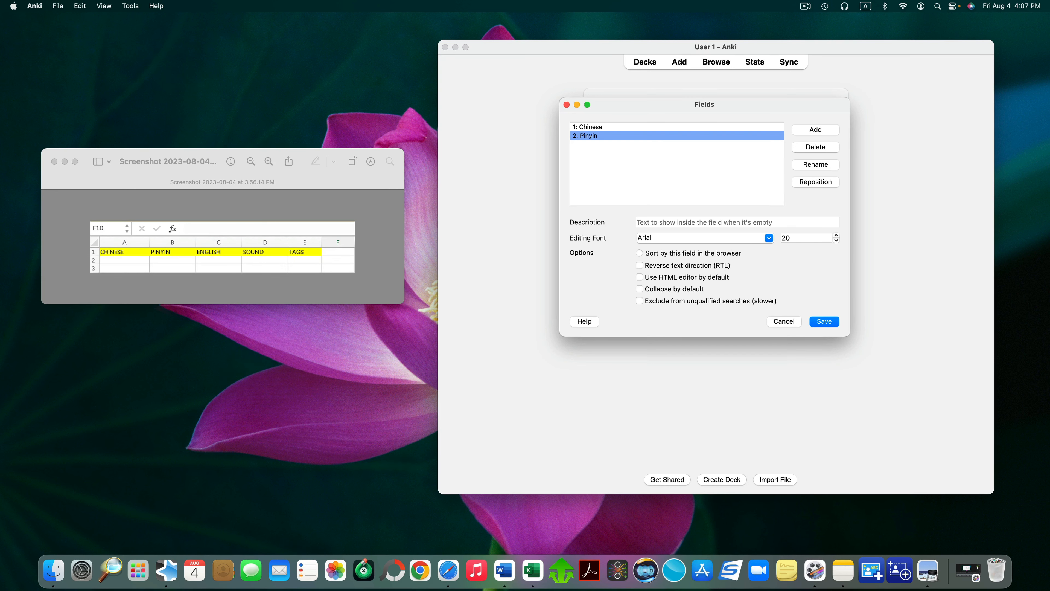
Step: Add the fields English and Sound to the Chinese Learning note type, then save the fields and close the note type list
click(821, 131)
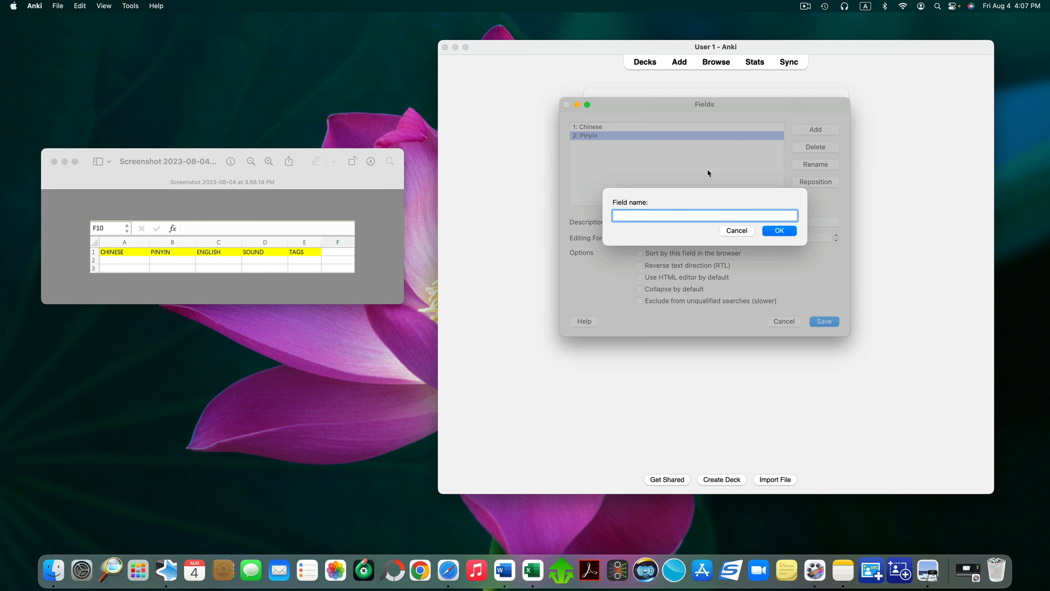
text(English)
click(777, 231)
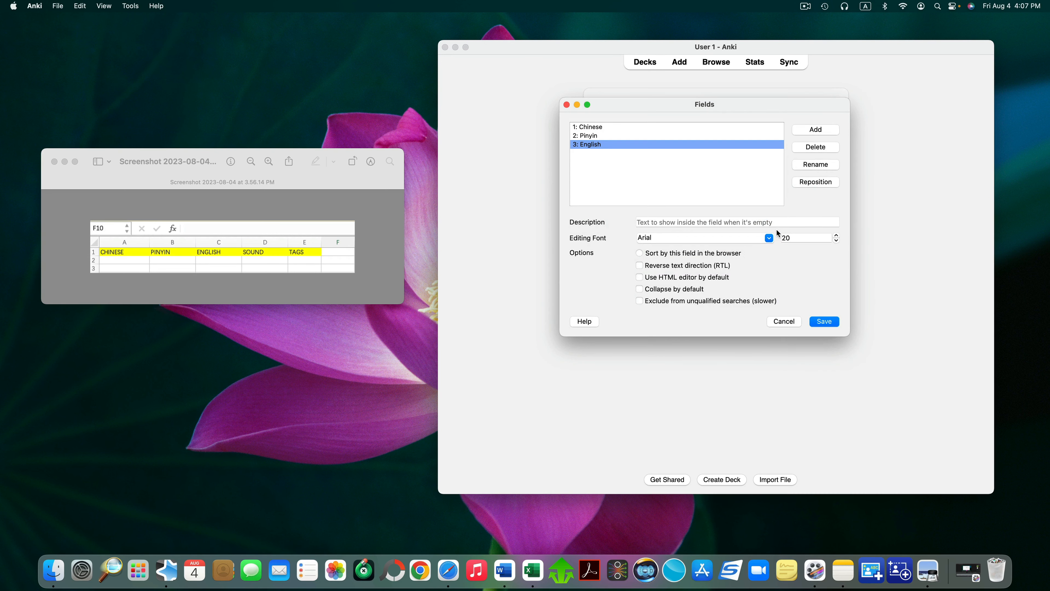
click(815, 130)
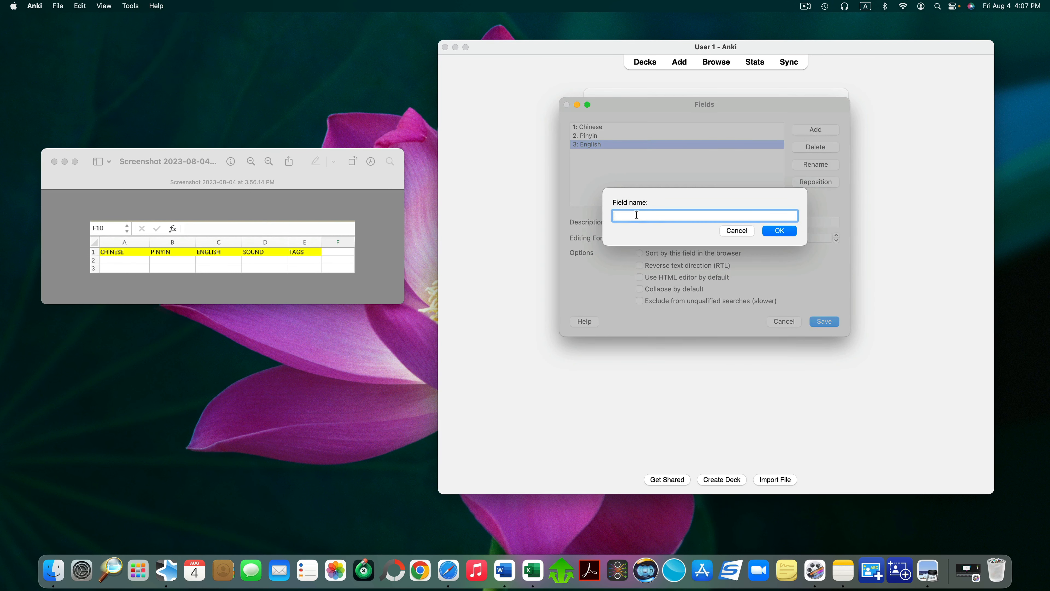
text(Sound)
click(777, 230)
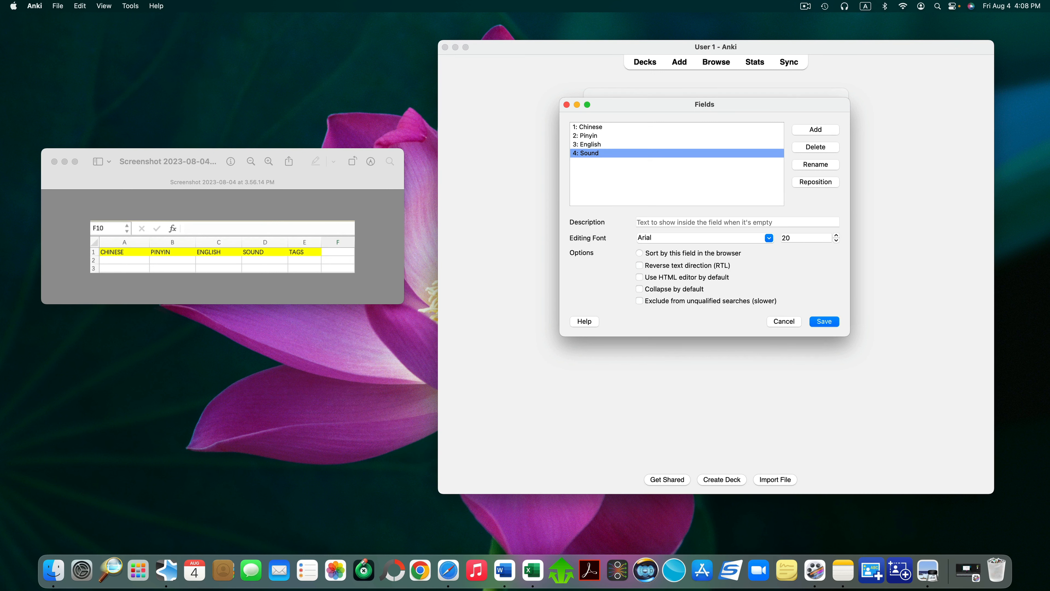
click(825, 325)
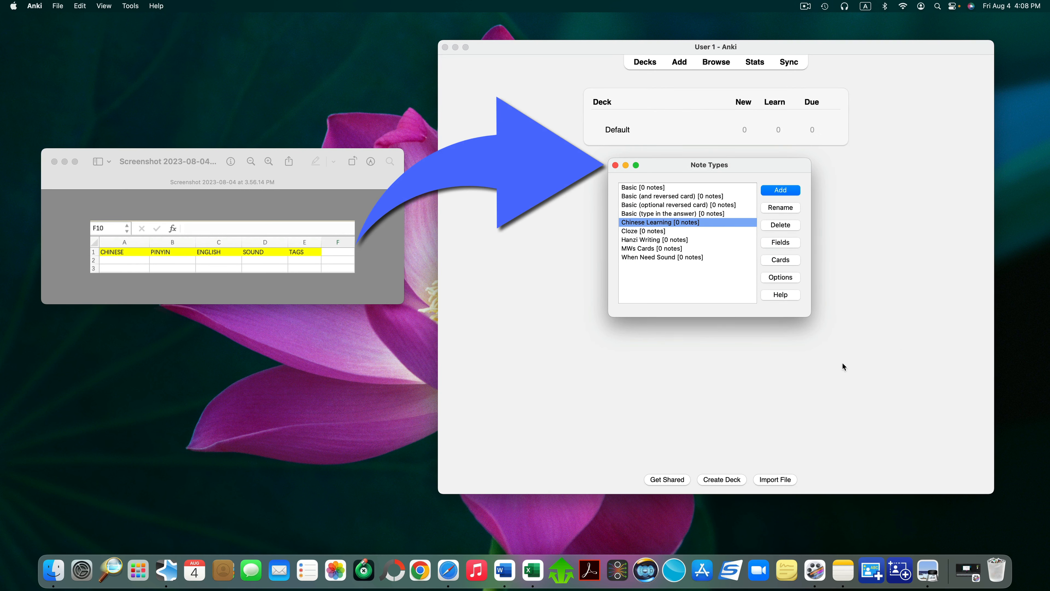
click(614, 166)
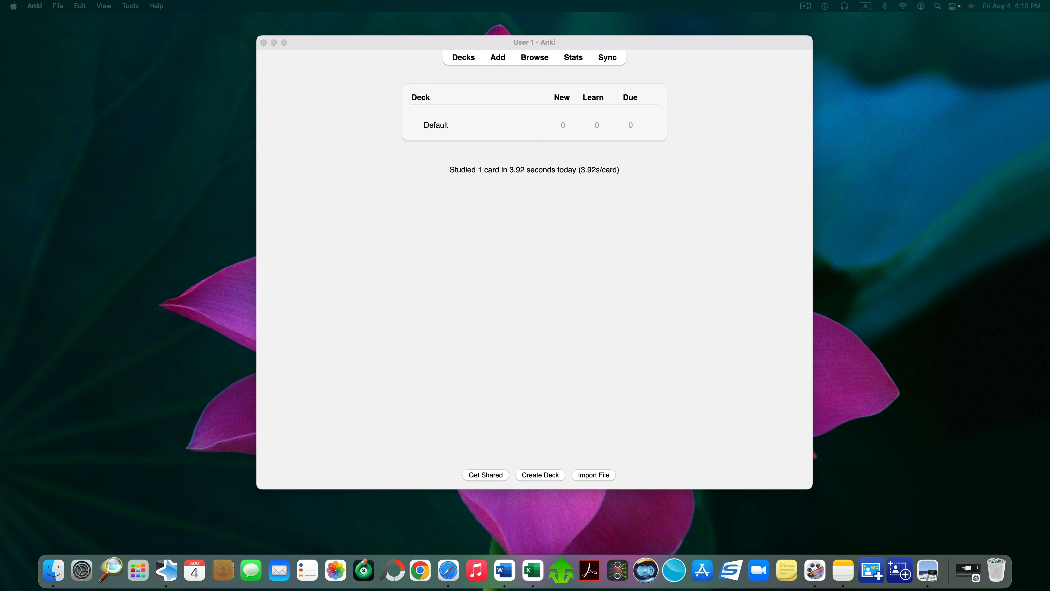
Step: Create a new deck named Chinese Learning
click(544, 480)
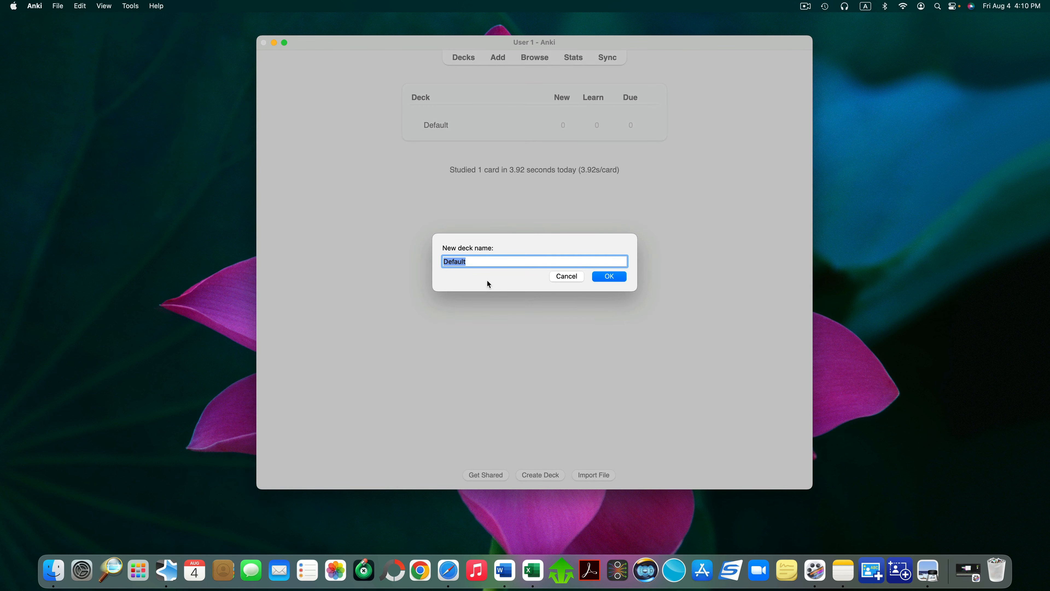
text(Chinese Learning)
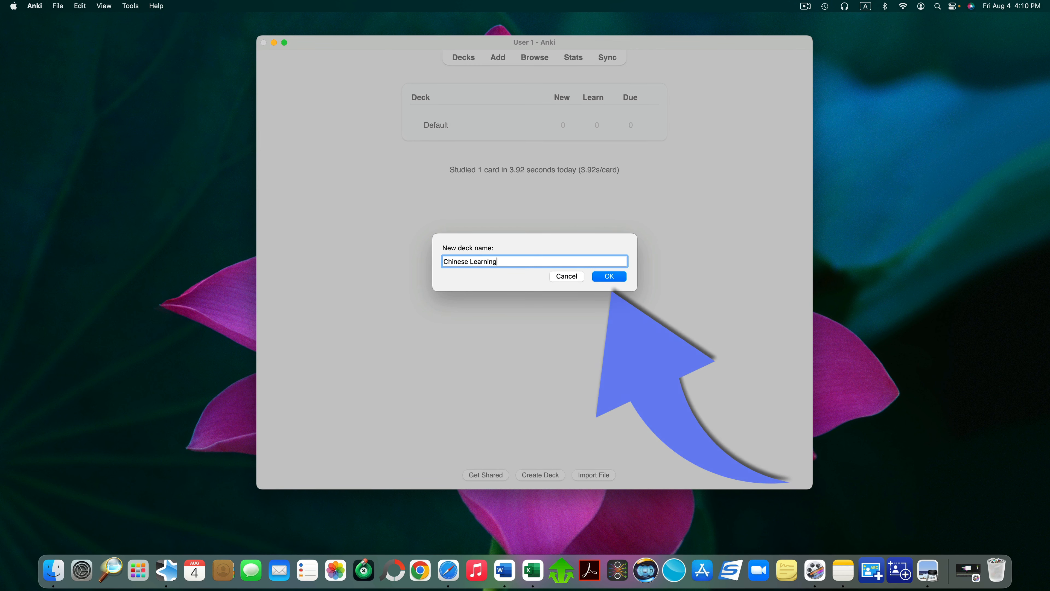
click(600, 277)
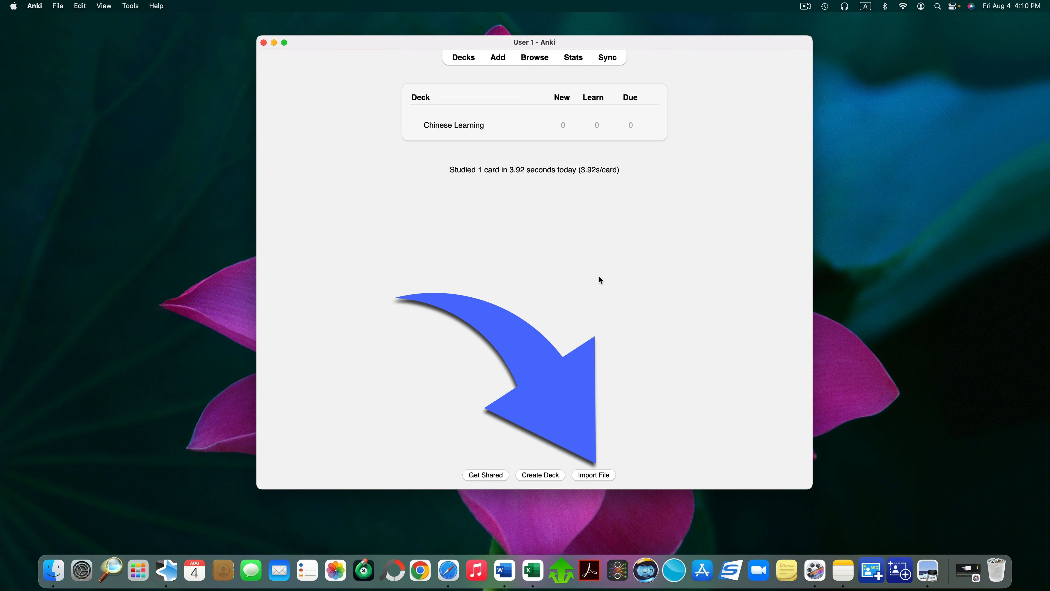
Step: Open the file Untitled spreadsheet - Sheet1 (1).csv from the Downloads folder for import
click(600, 475)
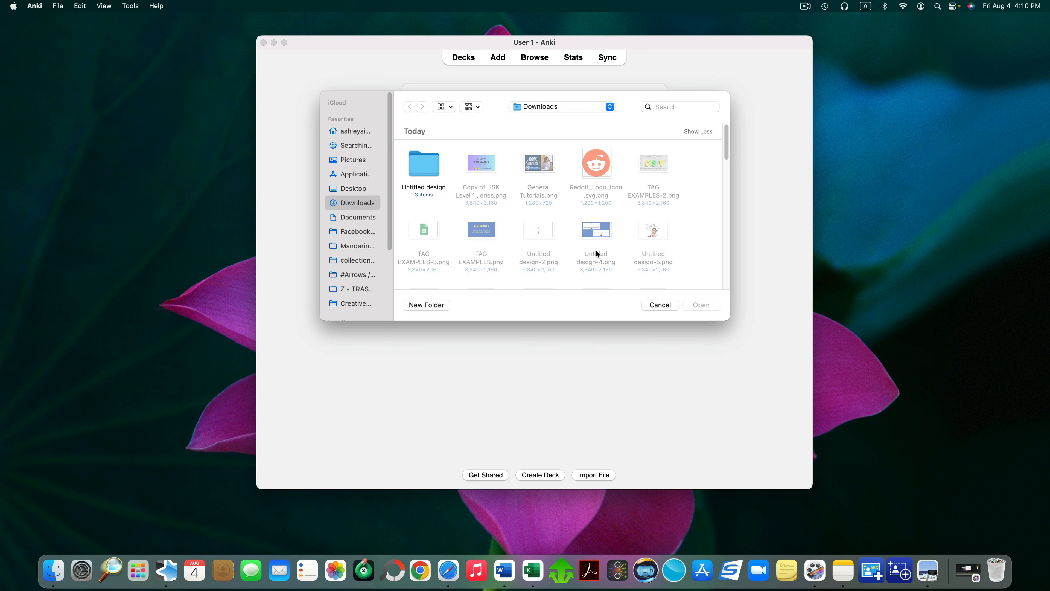
scroll(596, 251, down, 5)
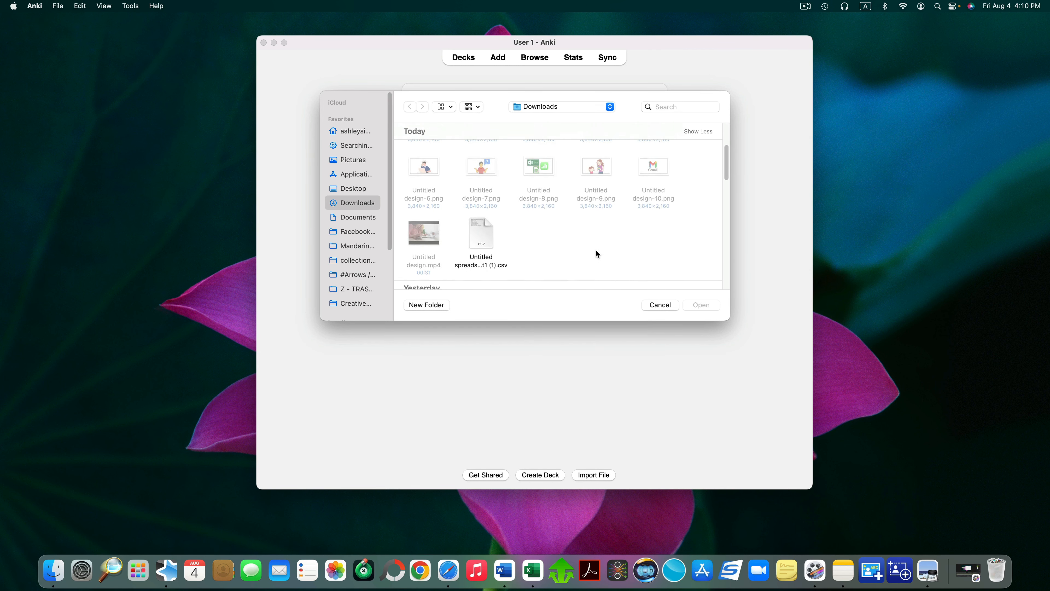
scroll(596, 254, up, 2)
scroll(596, 254, down, 1)
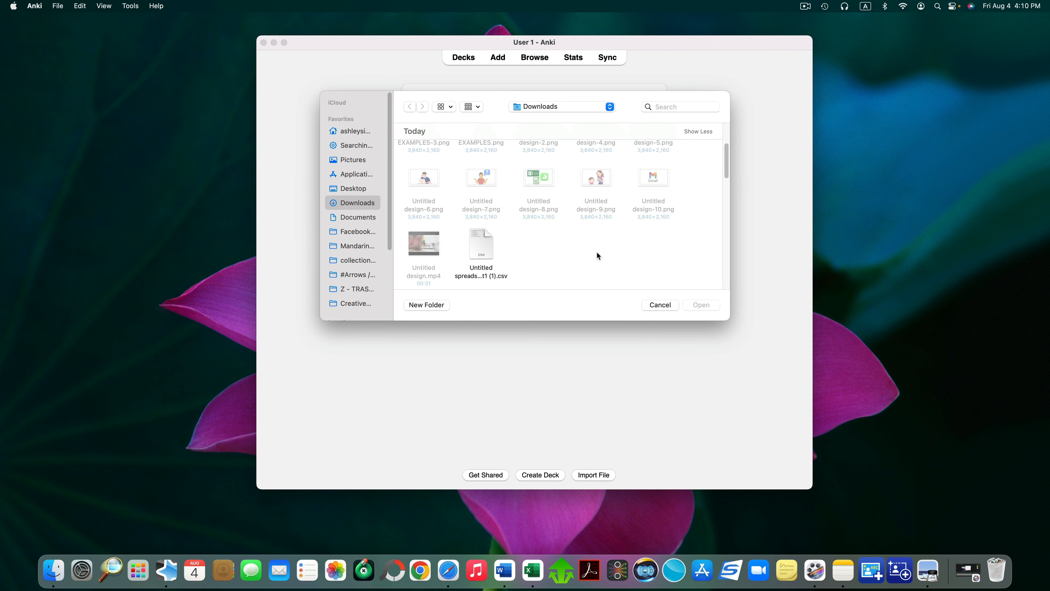
click(482, 243)
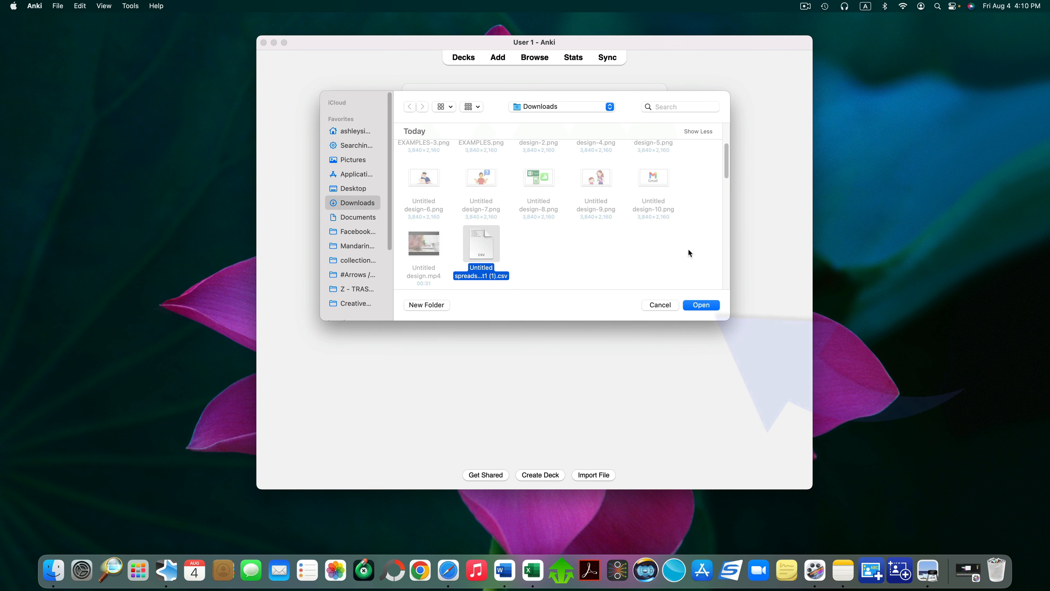
click(696, 307)
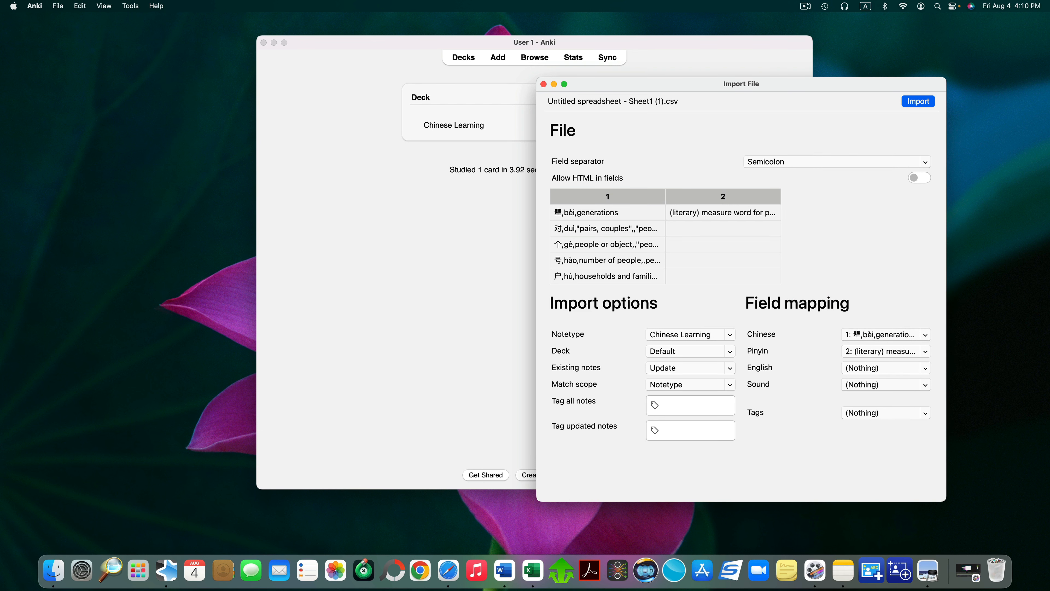
Step: Set the import's field separator to Comma, and choose Chinese Learning as both the note type and the deck
click(827, 164)
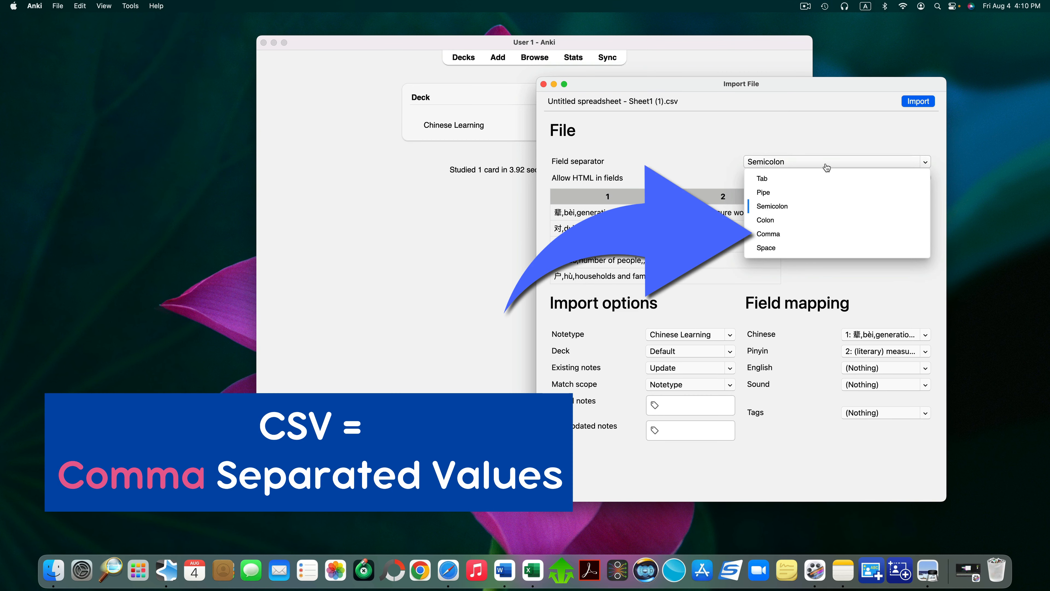
click(780, 234)
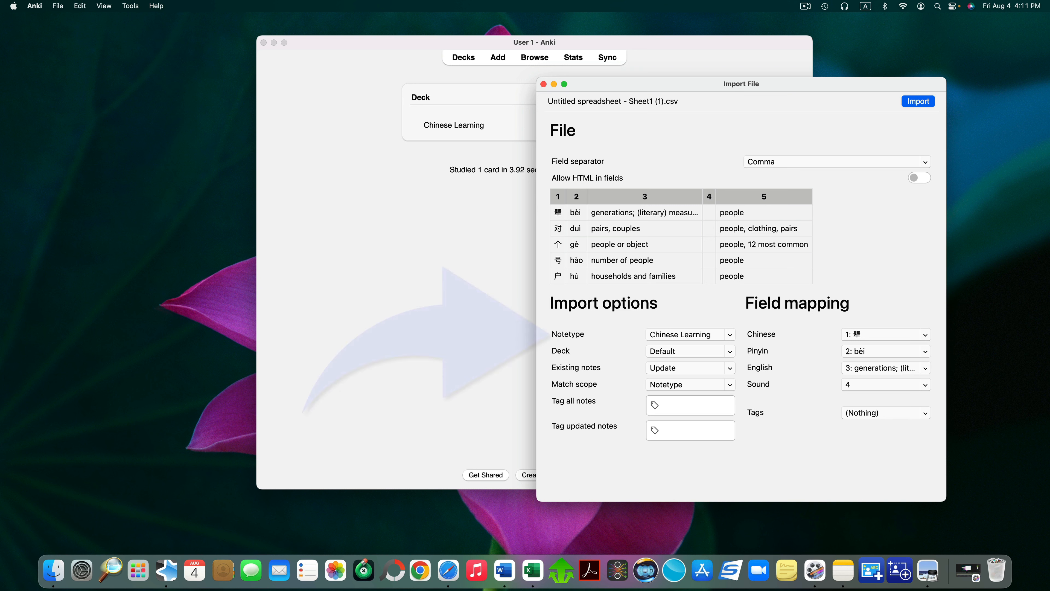
click(715, 339)
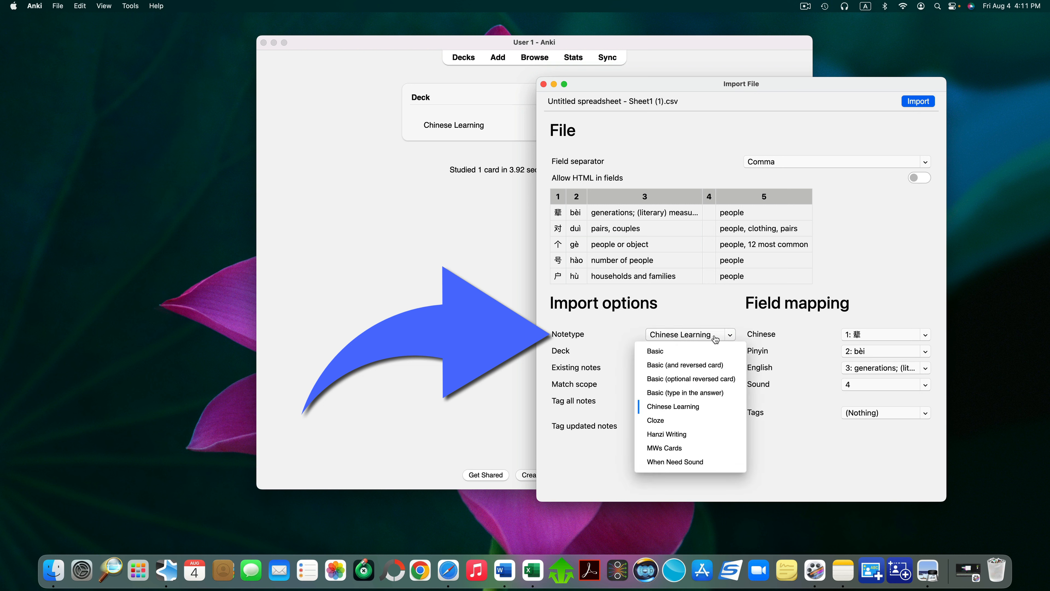
click(678, 406)
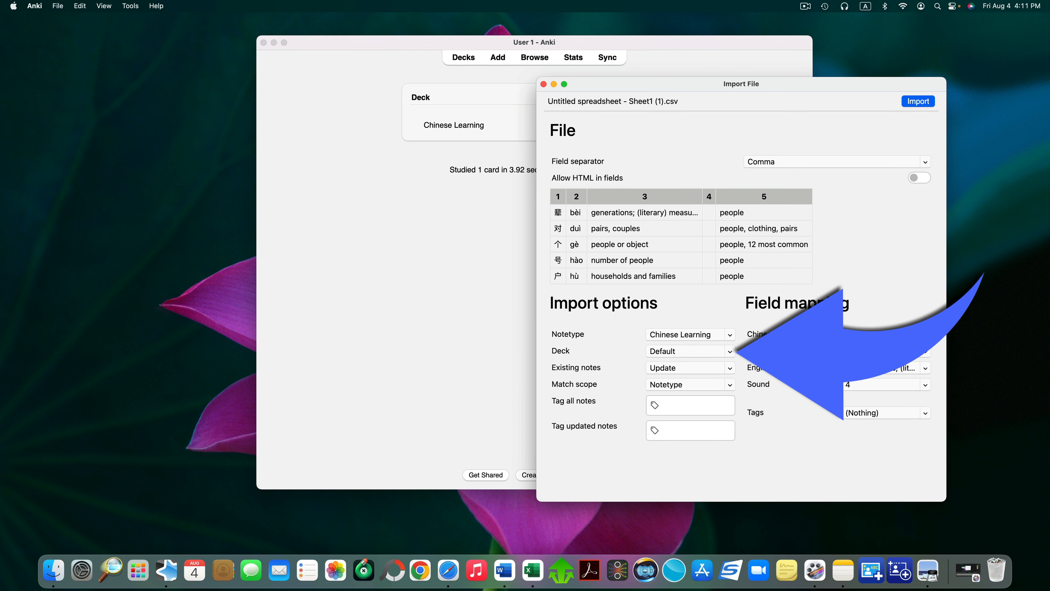
click(698, 351)
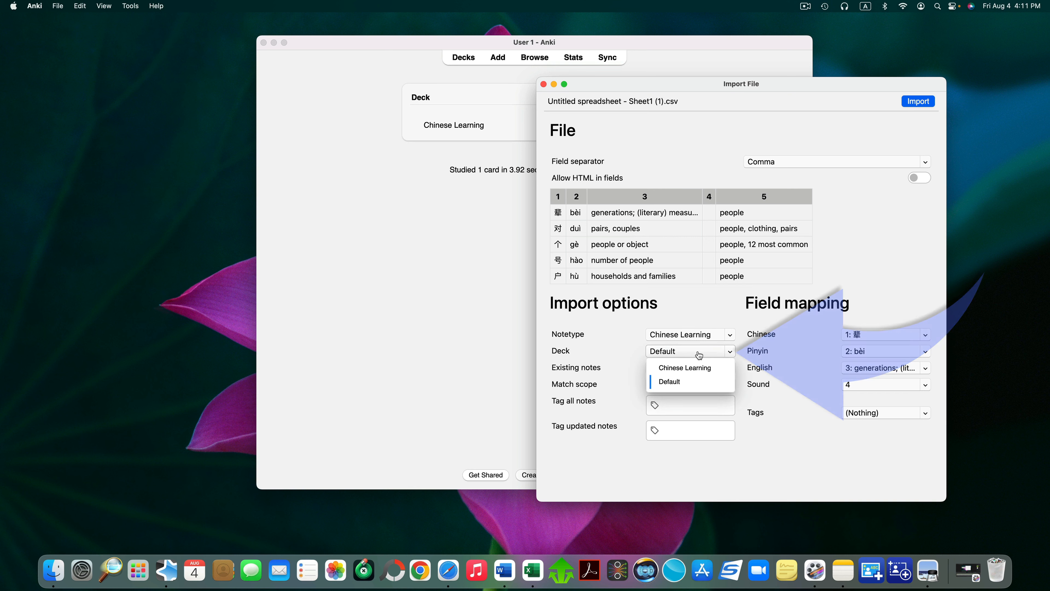
click(696, 370)
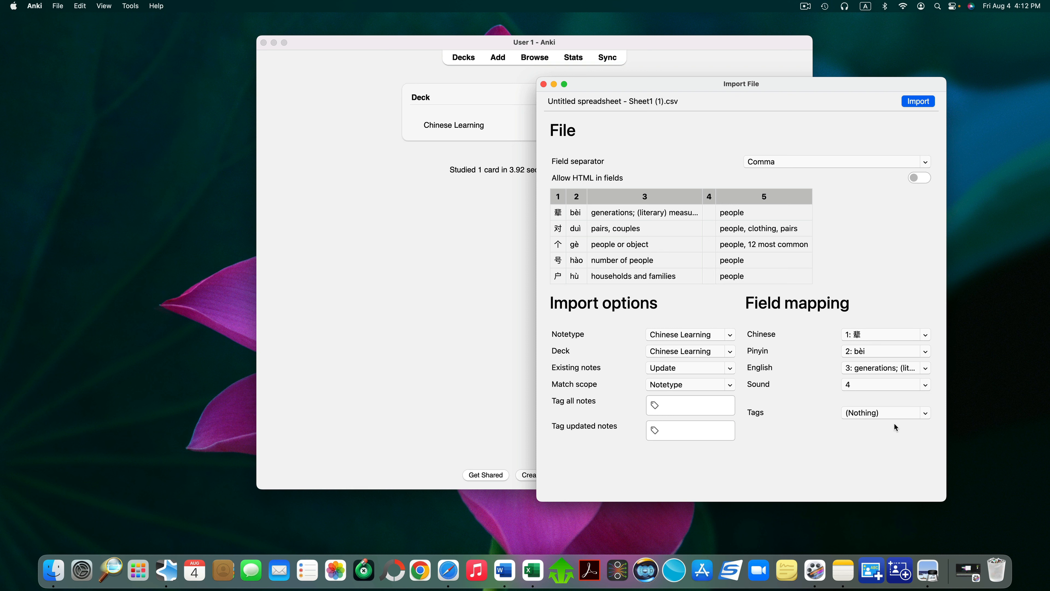
Step: Map Tags to column 5 of the file, then import the notes and dismiss the import report
click(887, 413)
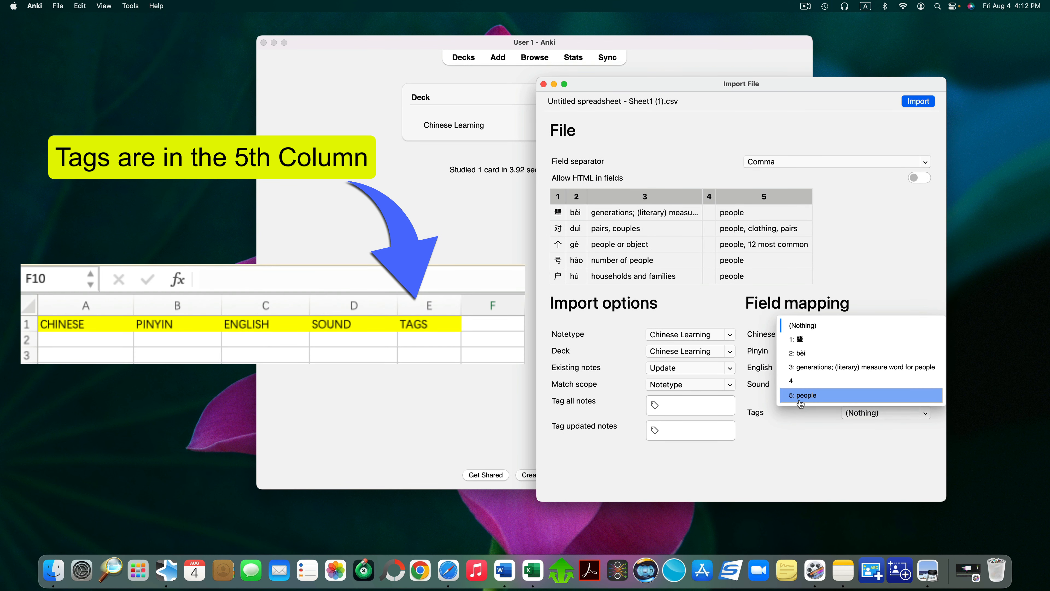
click(834, 396)
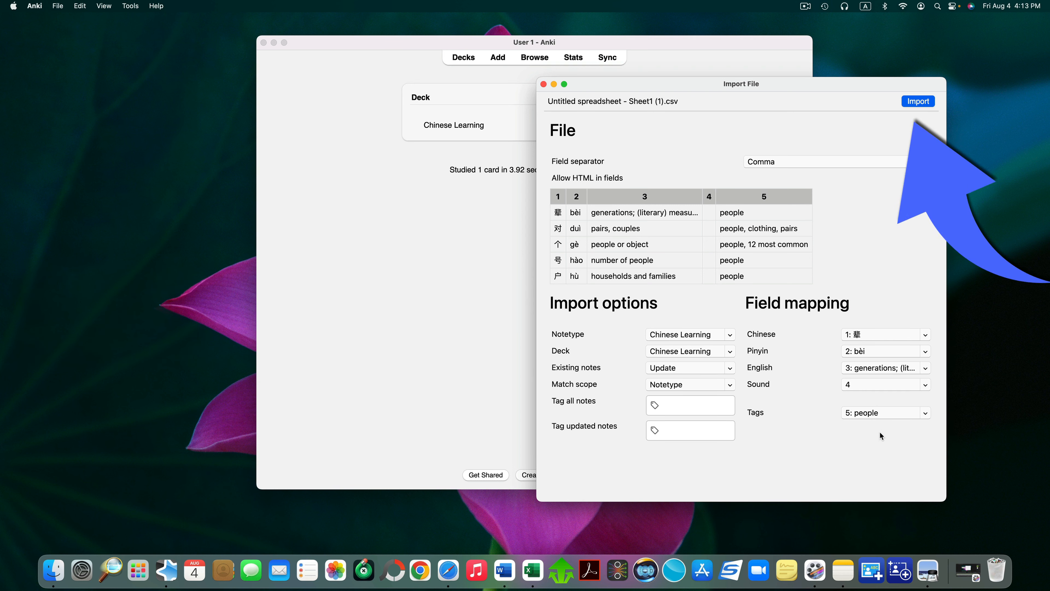
click(918, 102)
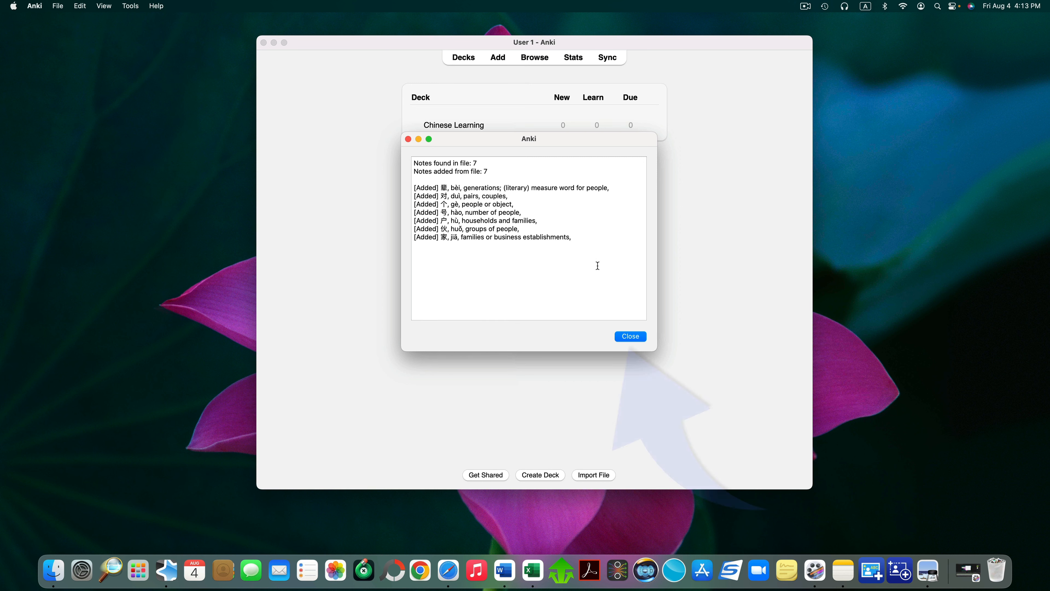
click(631, 336)
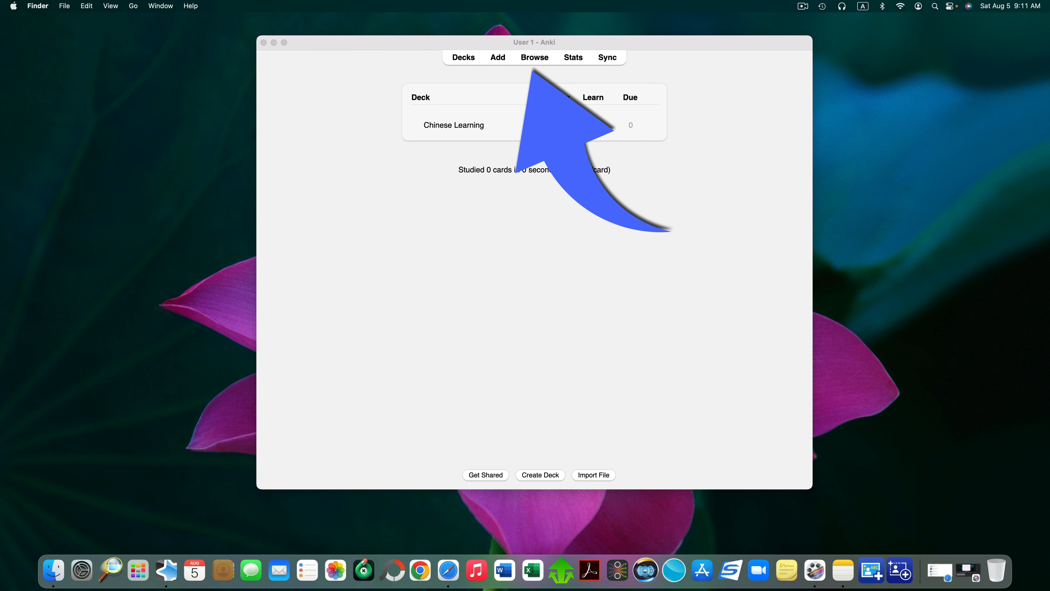
Step: Browse the cards of the Chinese Learning deck and open the card templates of its note type
click(538, 62)
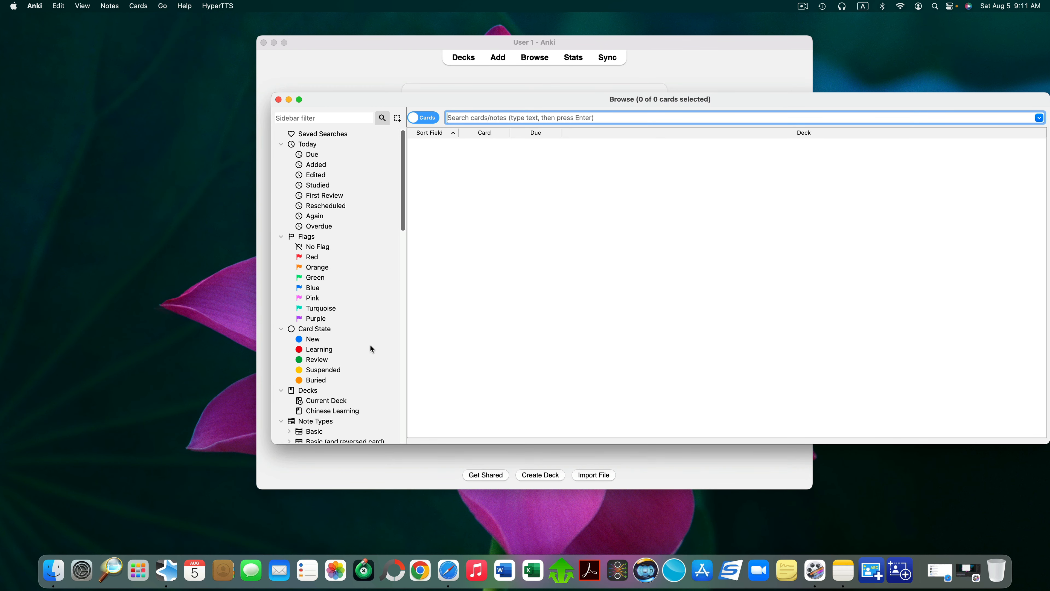
scroll(358, 337, down, 3)
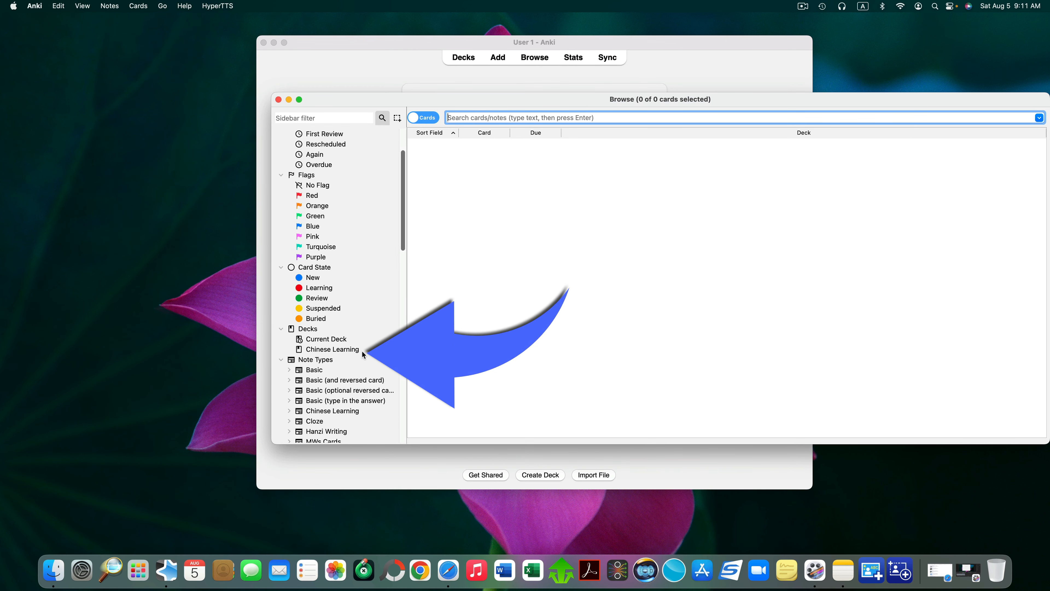
click(338, 349)
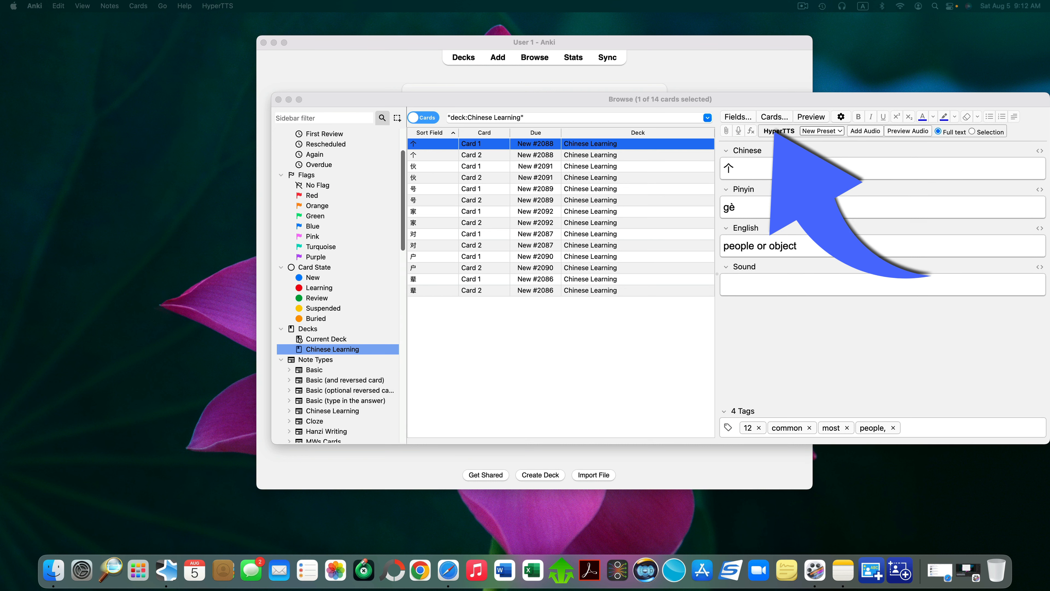
click(779, 118)
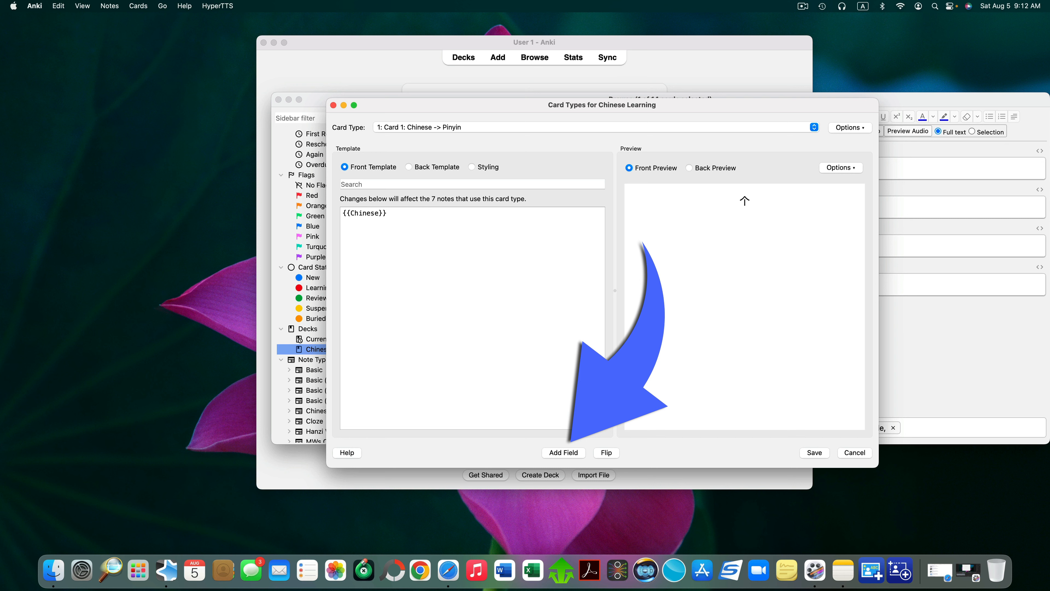
Step: Add the Pinyin field to Card 1's front template in Arial, size 20
click(572, 454)
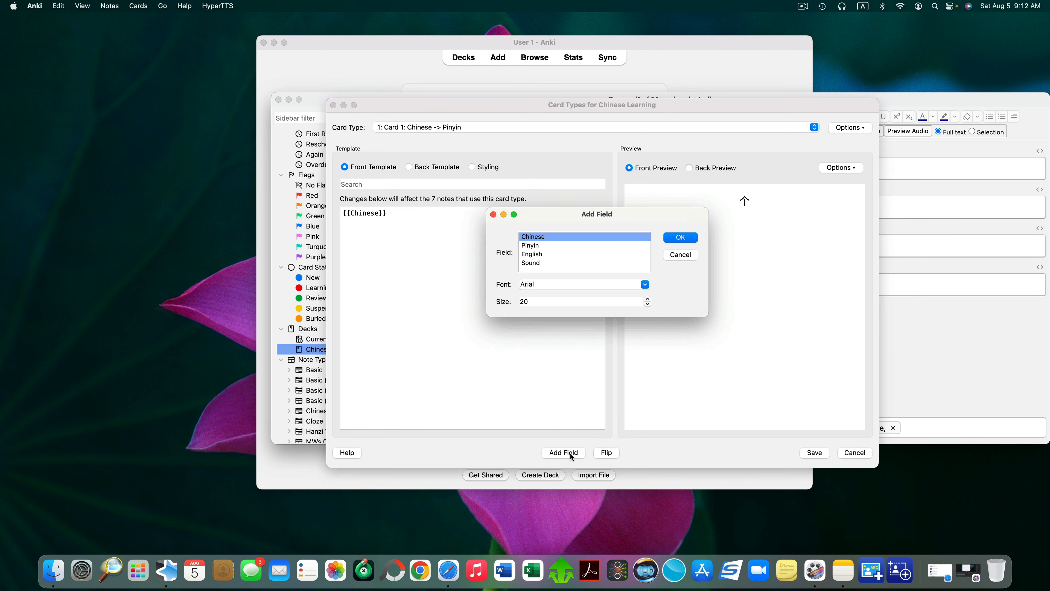
click(528, 246)
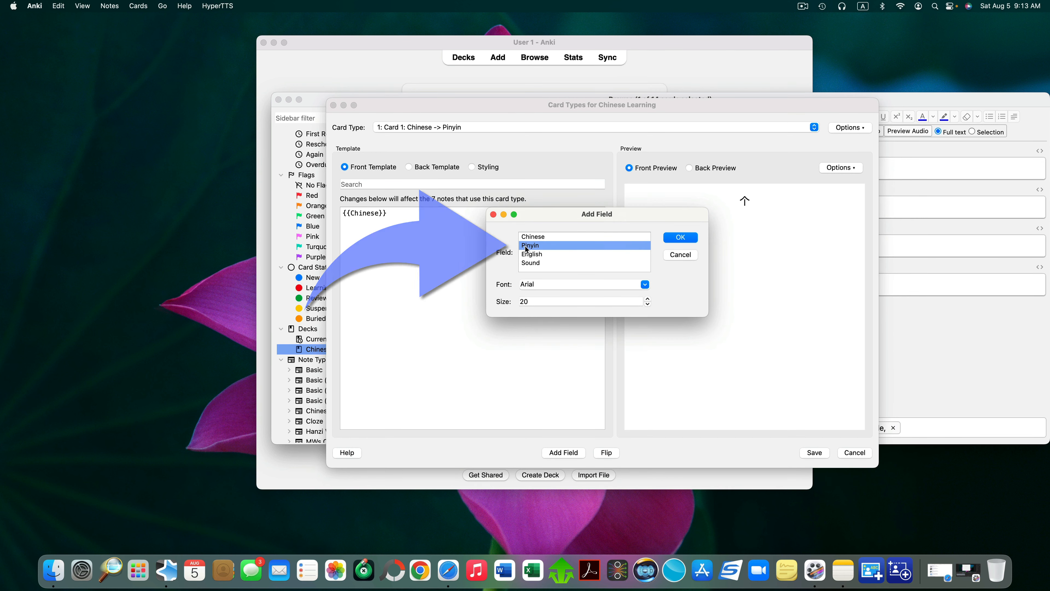
click(686, 238)
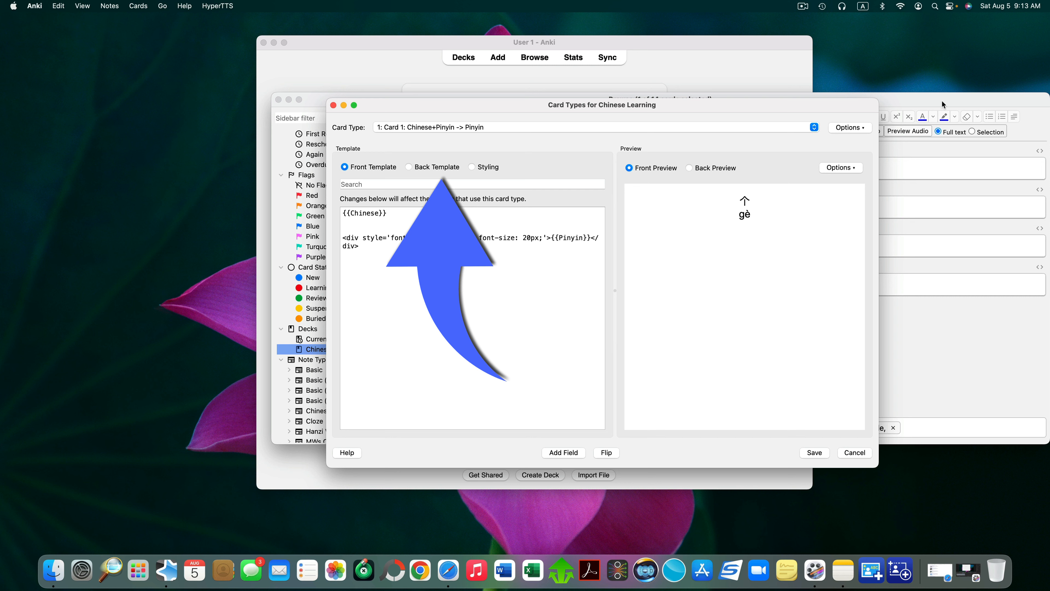
Step: Replace the Pinyin line in Card 1's back template with the English field in Arial, size 20
click(409, 168)
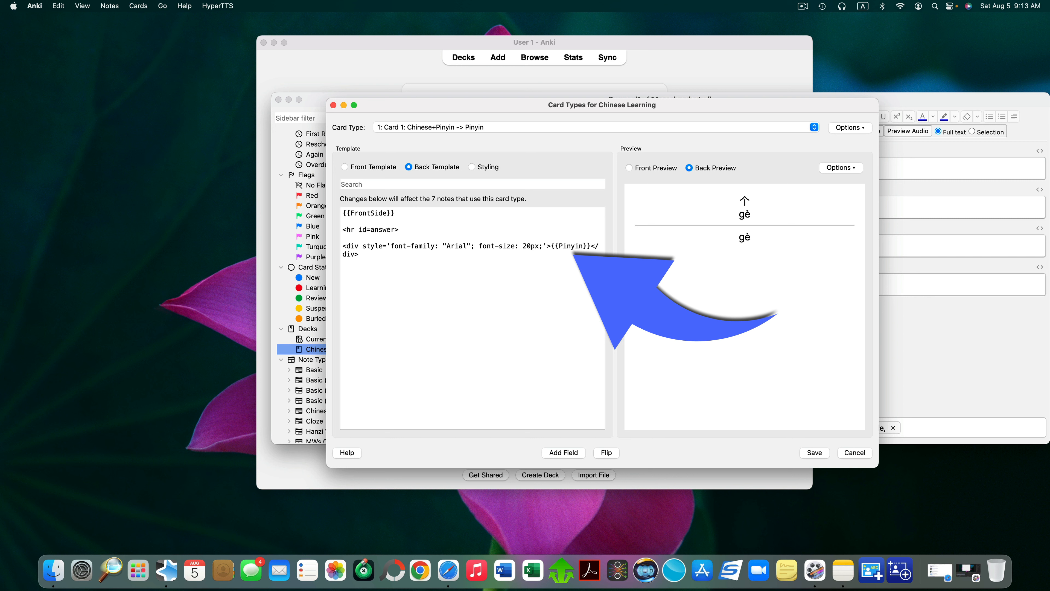
triple_click(365, 256)
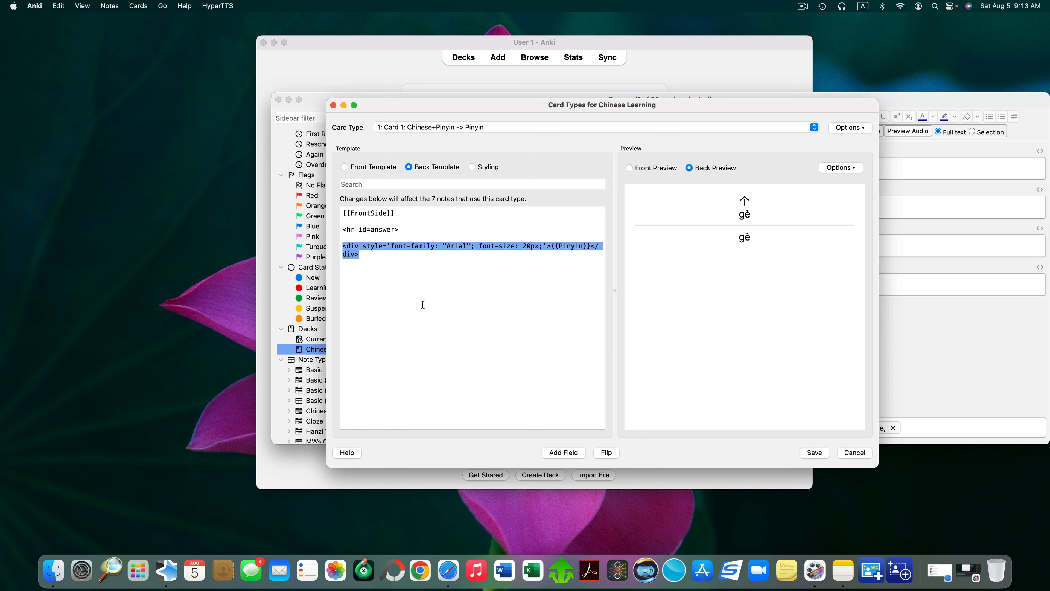
key(BackSpace)
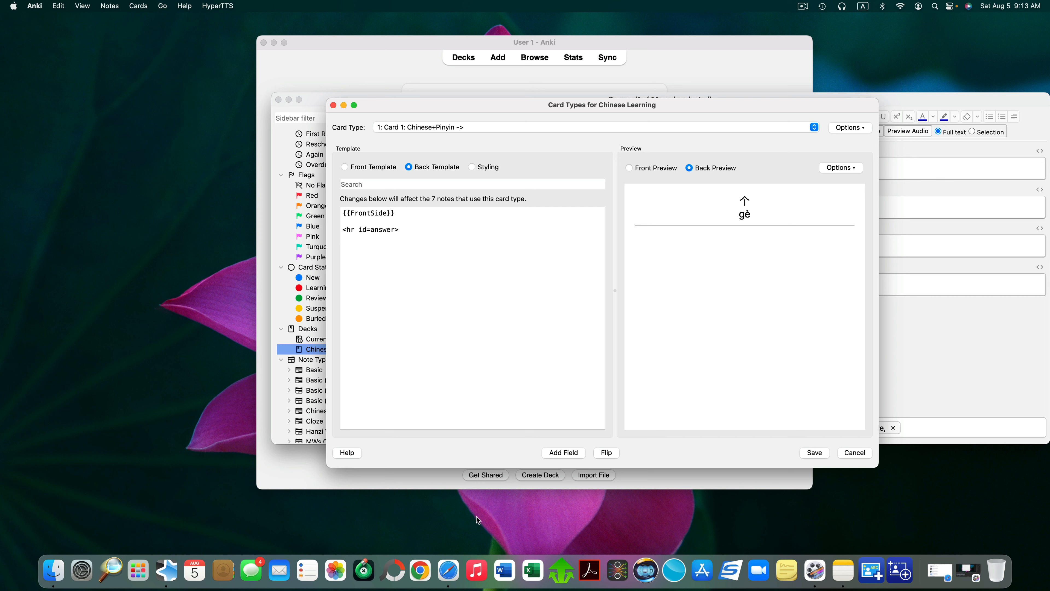
click(564, 453)
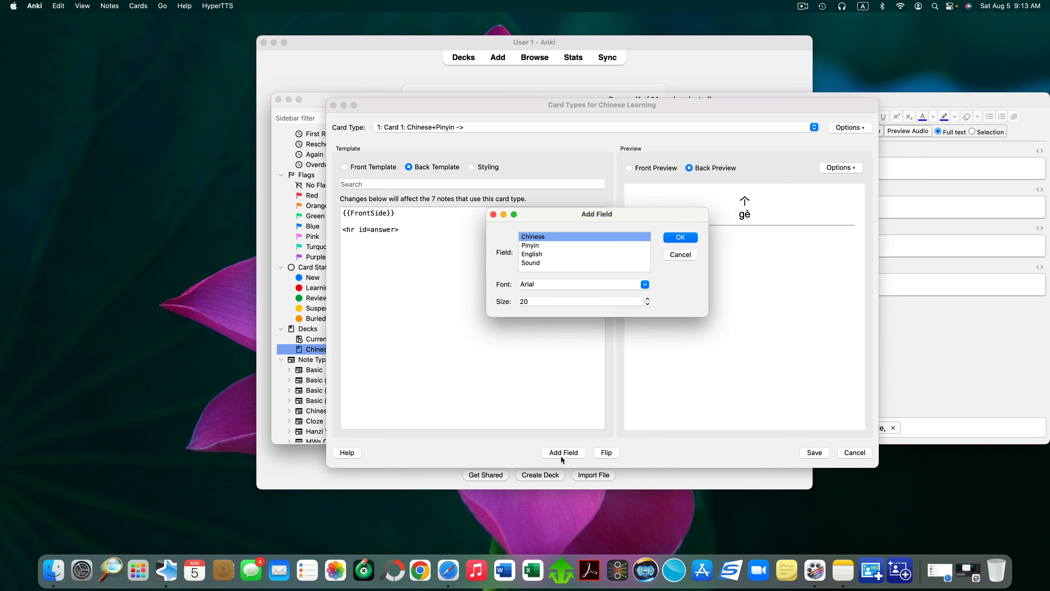
click(532, 254)
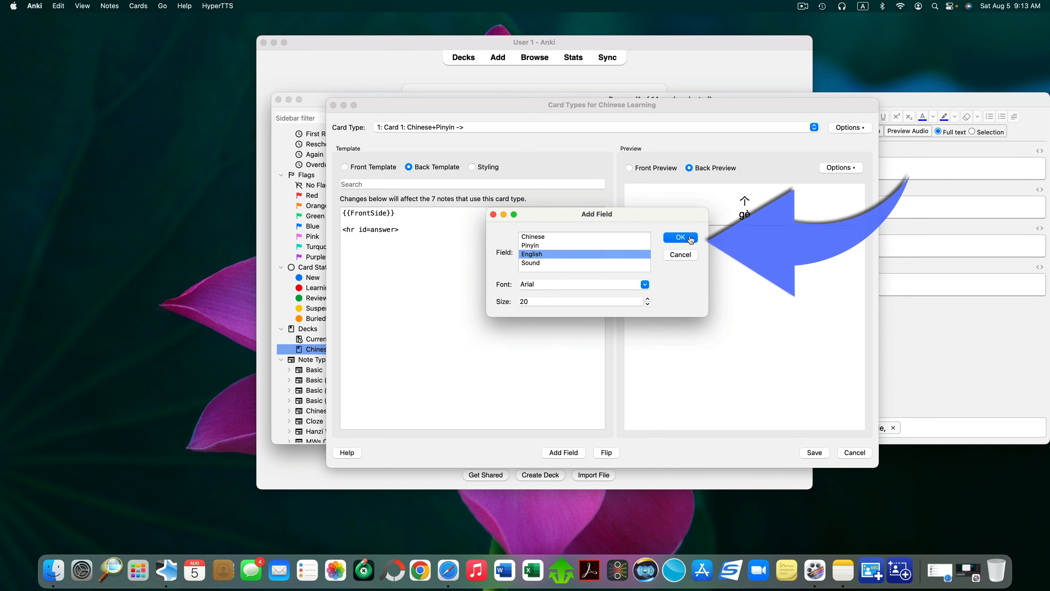
click(680, 237)
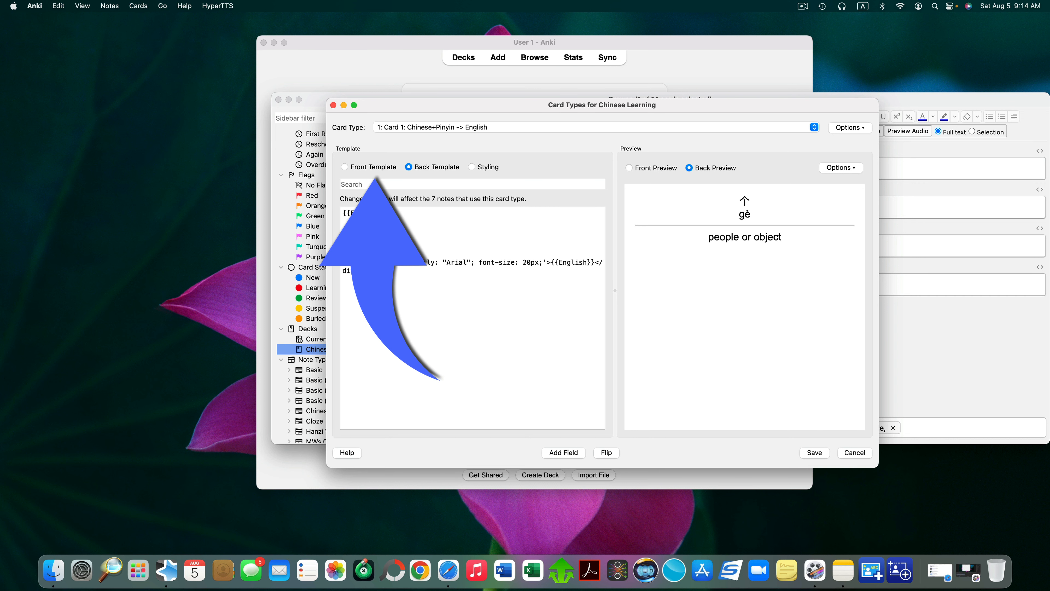
Step: Add the Sound field below Pinyin in Card 1's front template in Arial, size 20
click(367, 170)
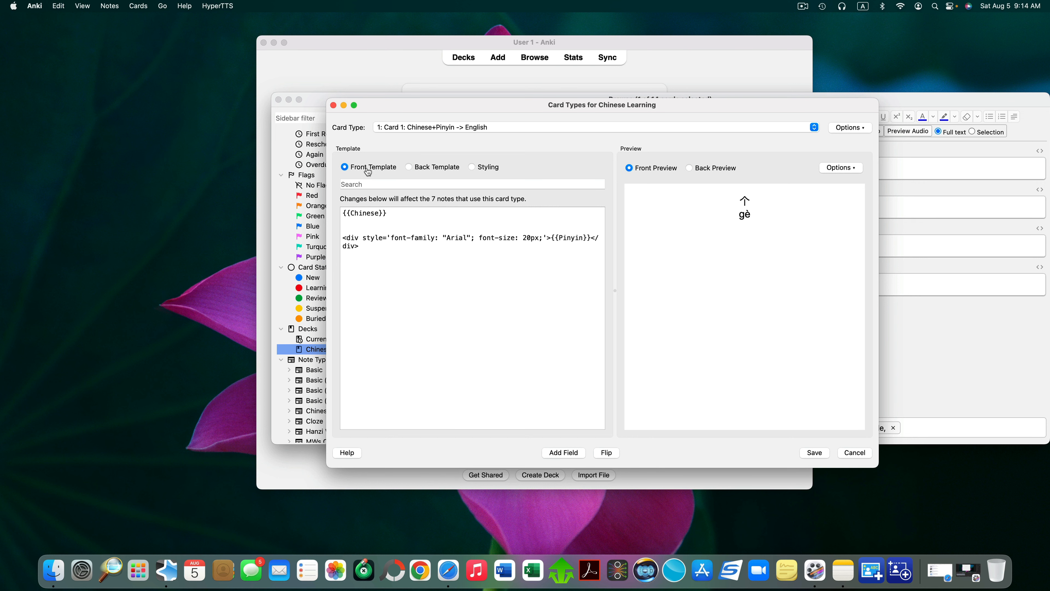
click(361, 262)
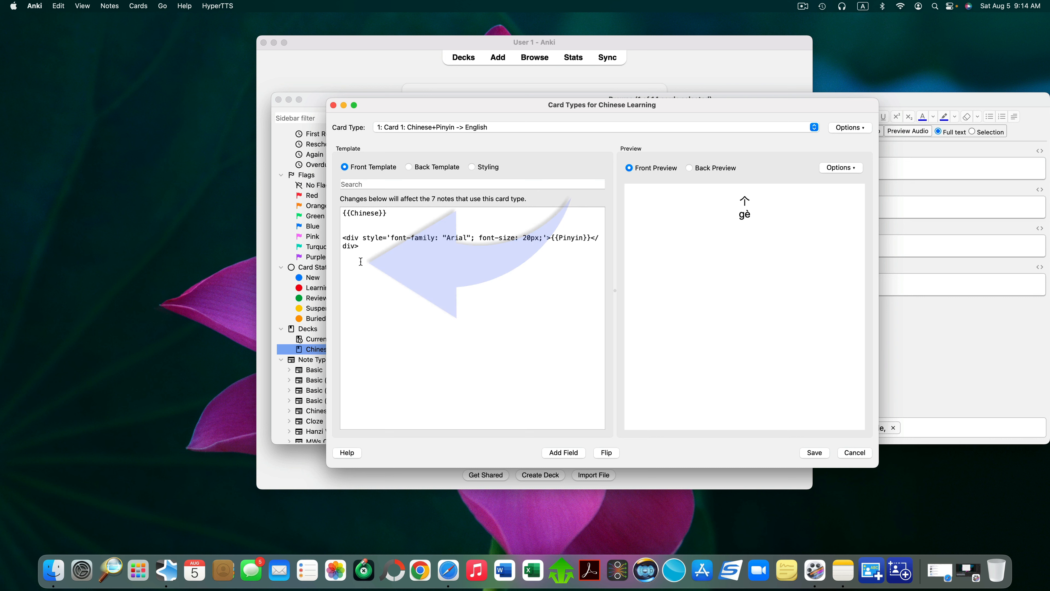
click(573, 456)
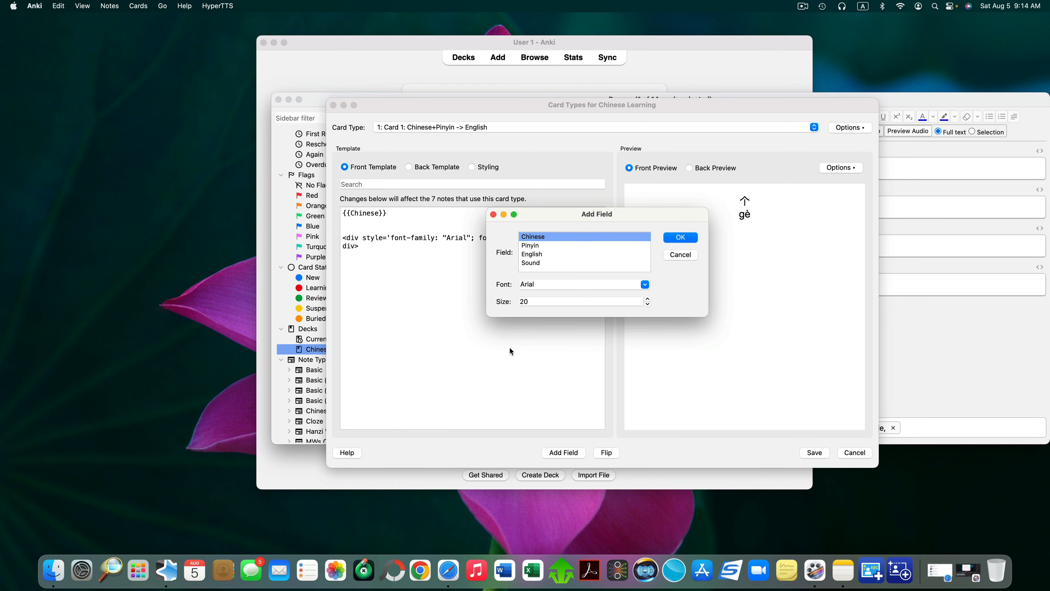
click(531, 263)
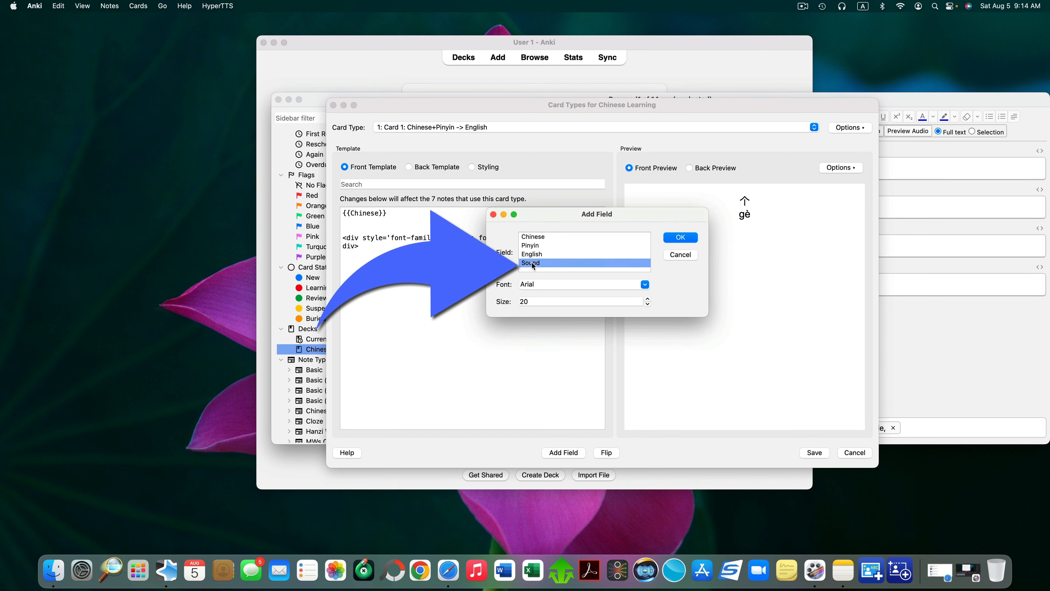
click(687, 237)
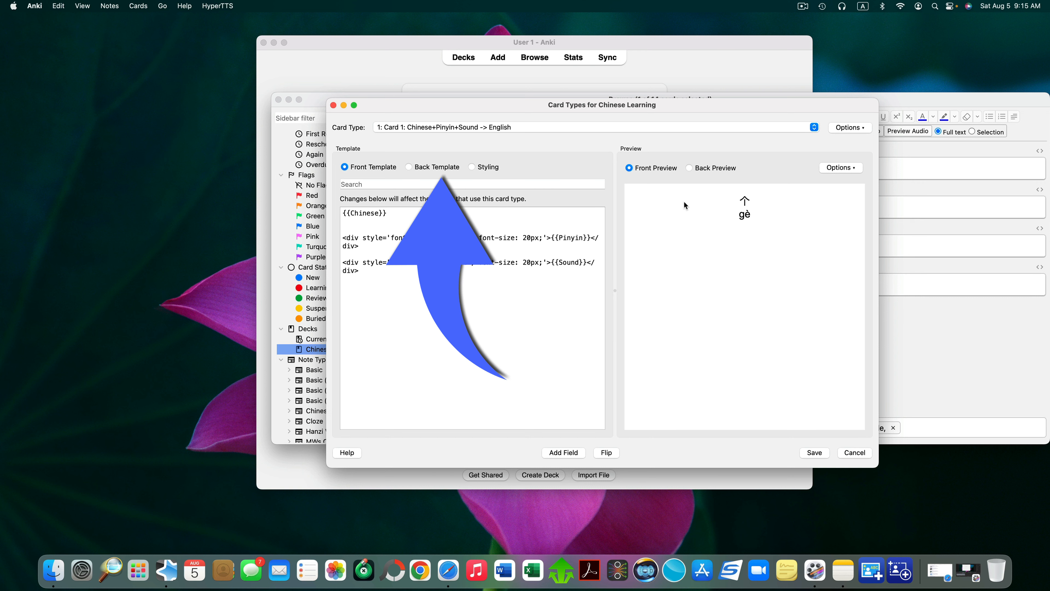
Step: Insert the label "English Definition:" above the English field in Card 1's back template and save the card templates
click(424, 168)
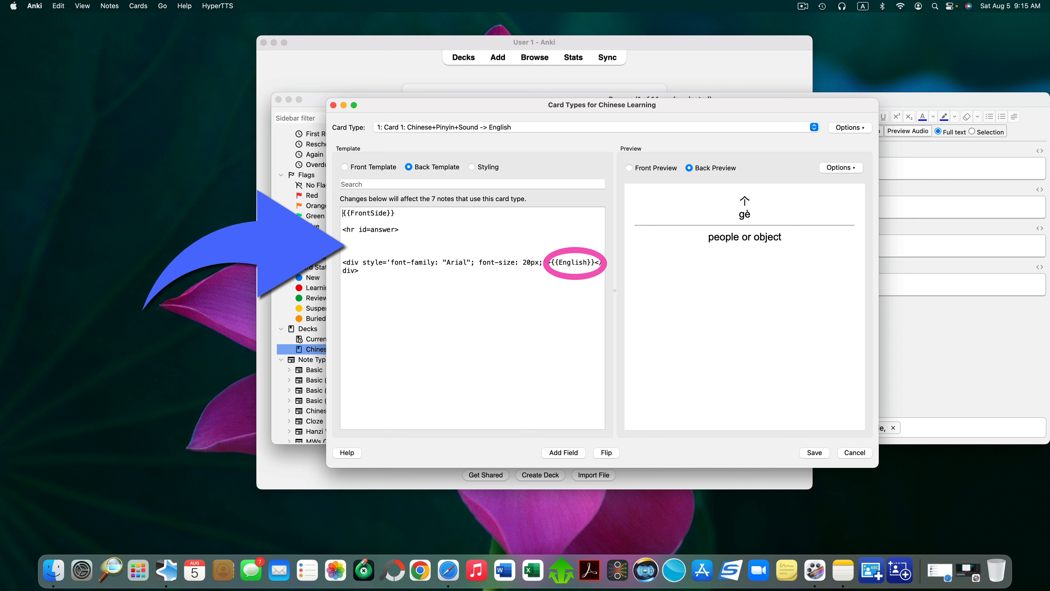
click(352, 250)
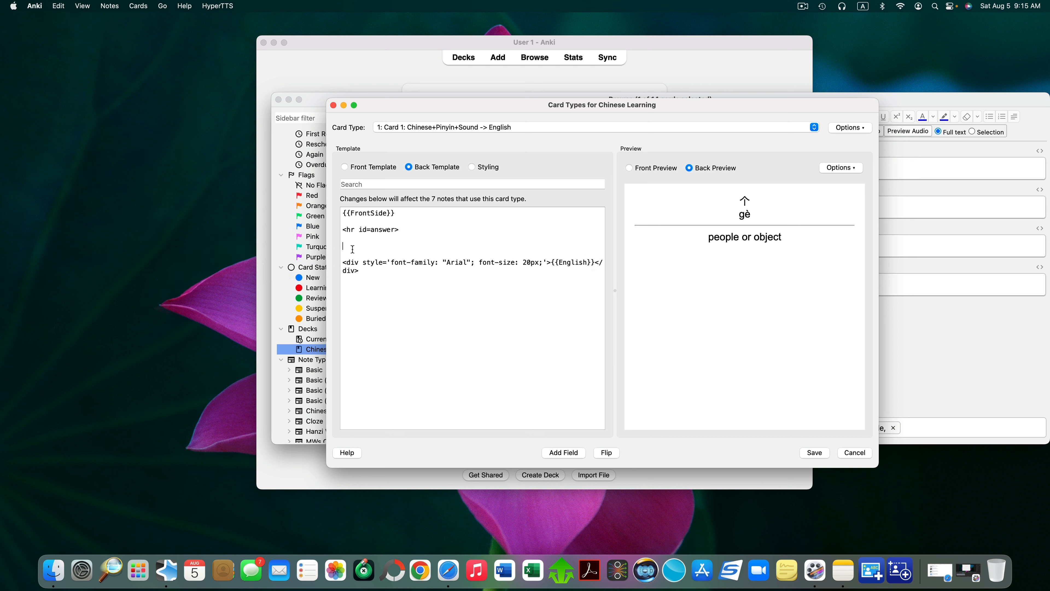
text(English)
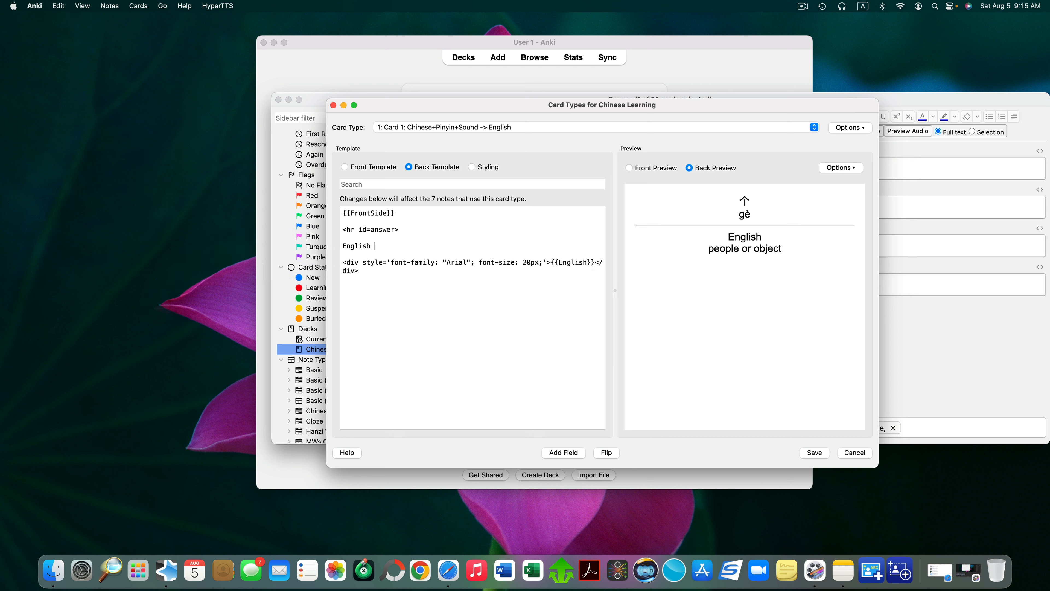
text( Definition)
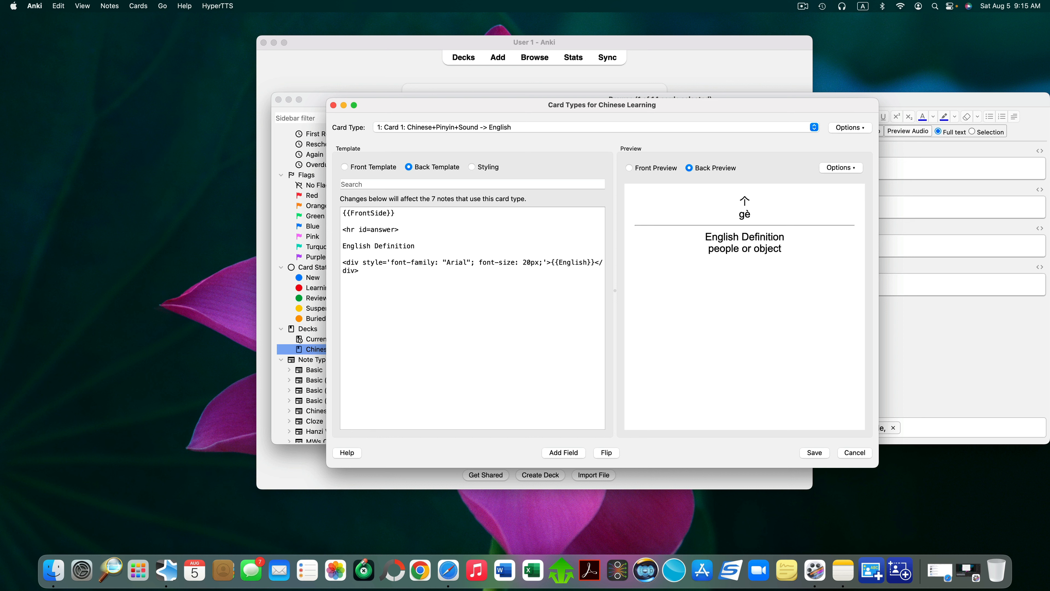
text(:)
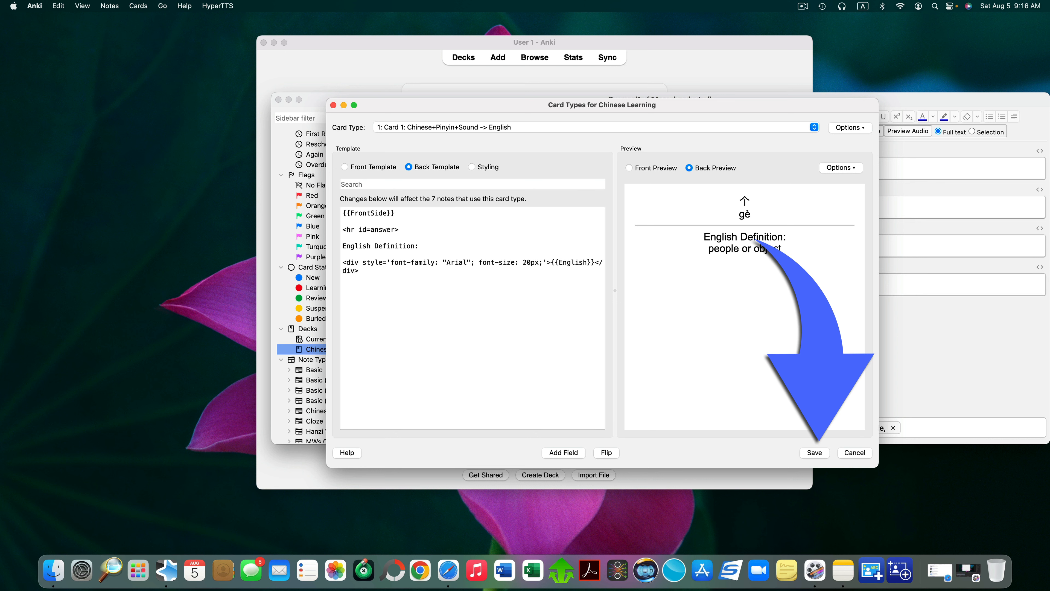
click(813, 454)
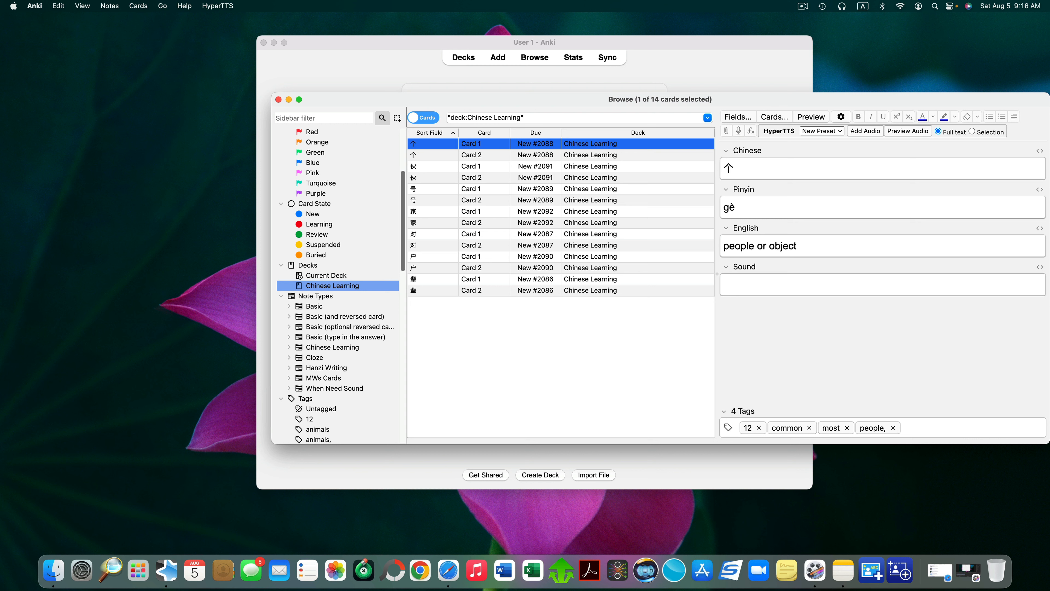
Step: Open the templates of Card 2 and replace the Pinyin line in its front template with the English field in Arial, size 20
click(482, 157)
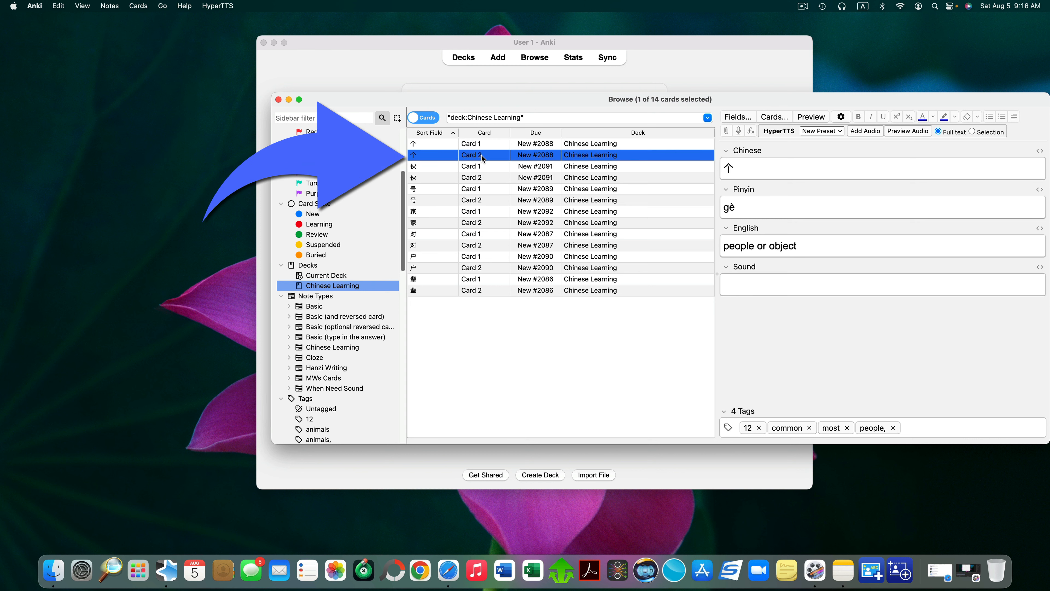
click(771, 118)
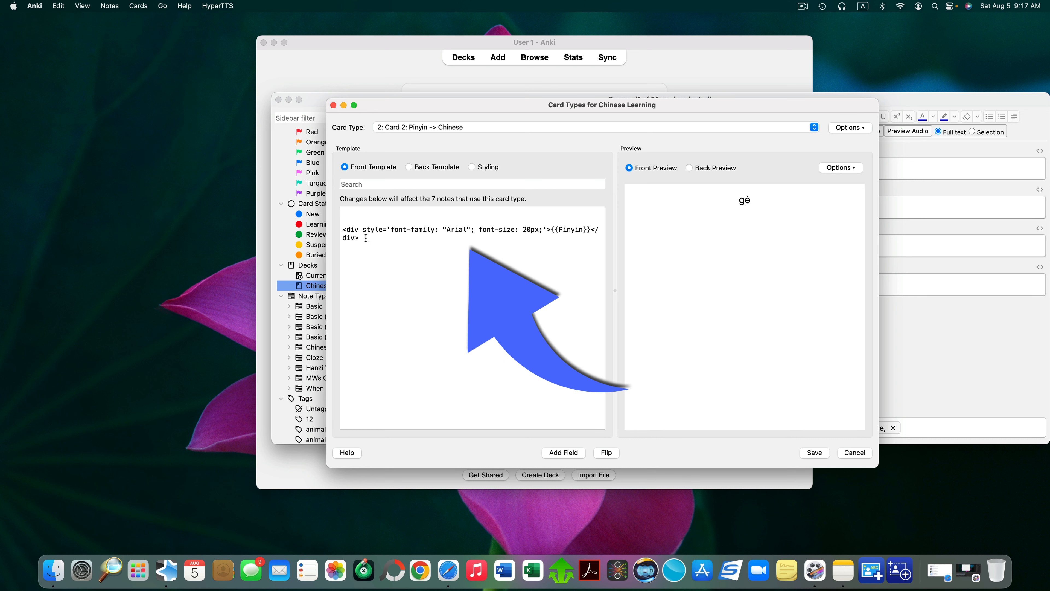
drag(365, 238, 332, 230)
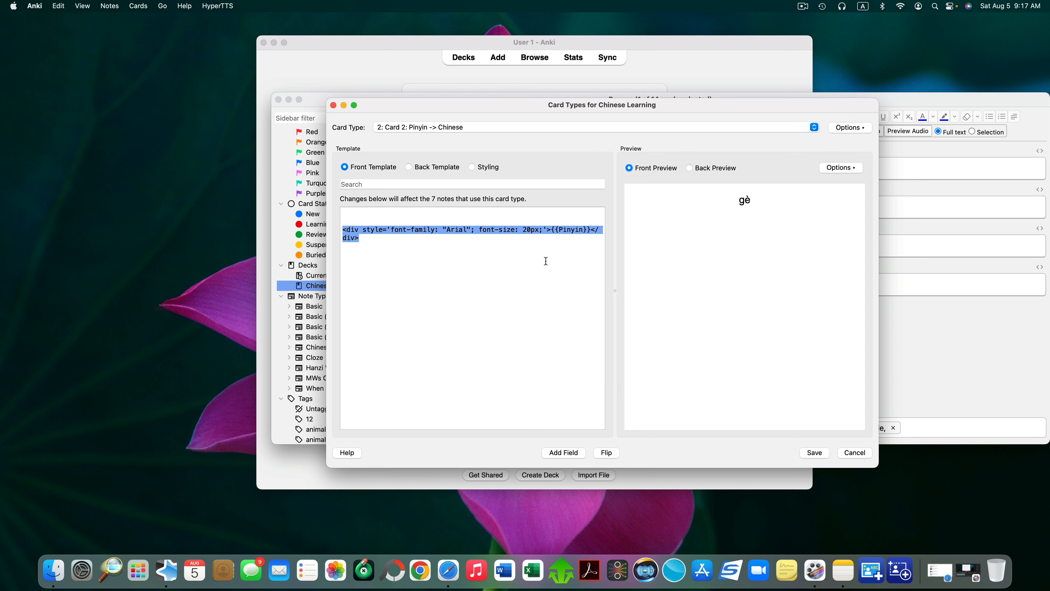
key(BackSpace)
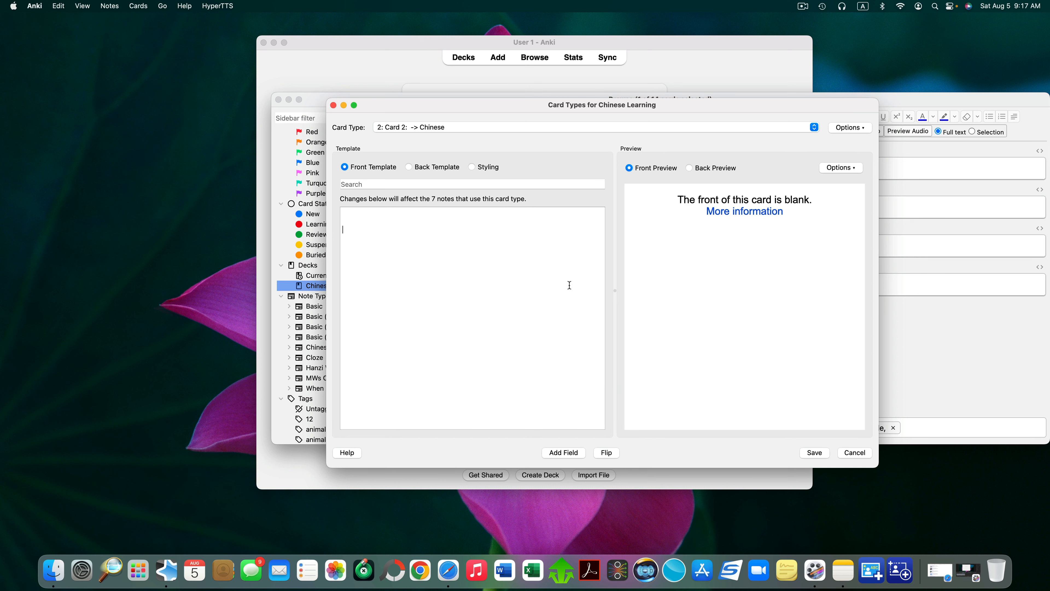
click(567, 452)
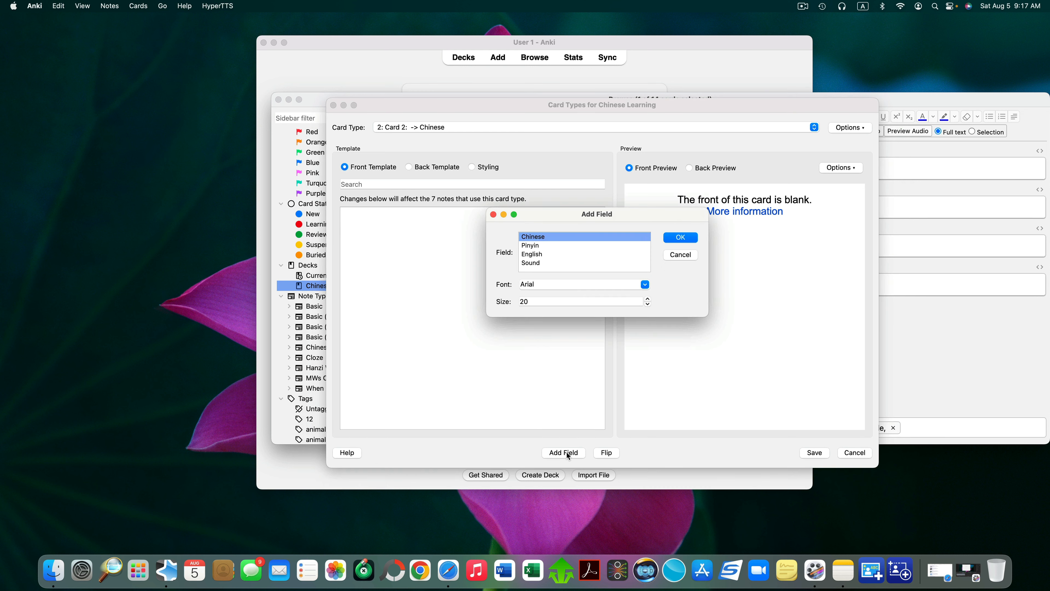
click(533, 254)
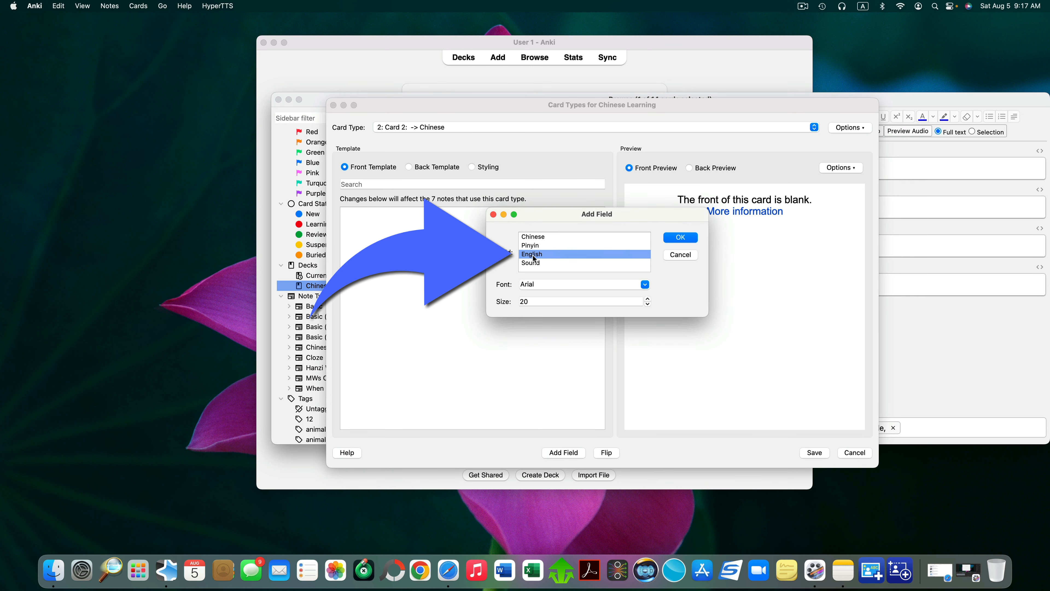
click(680, 238)
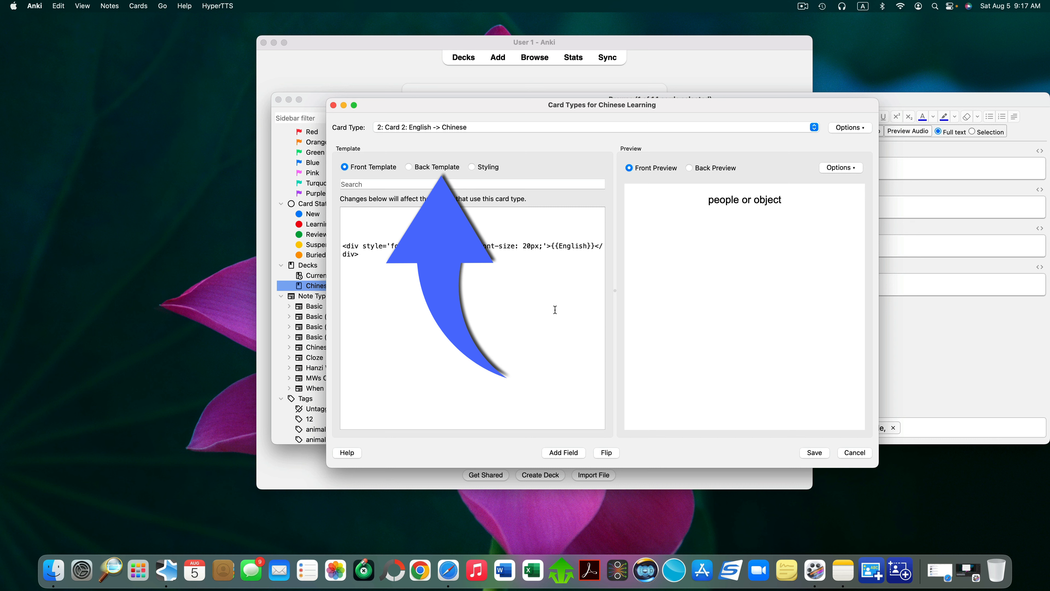
Step: Add the Pinyin field below Chinese in Card 2's back template in Arial, size 20
click(433, 171)
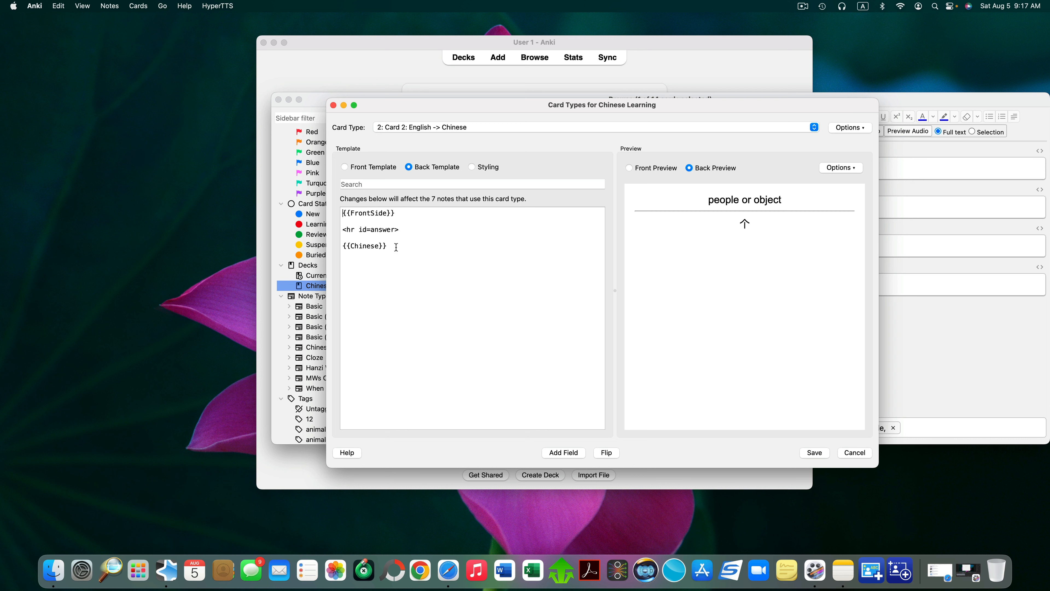
click(352, 260)
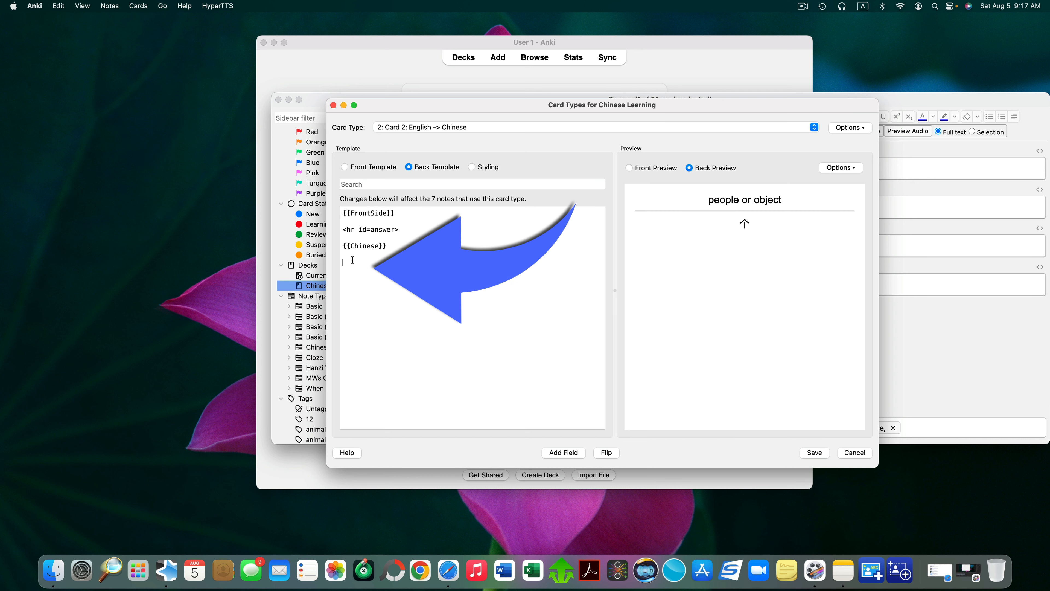
click(564, 452)
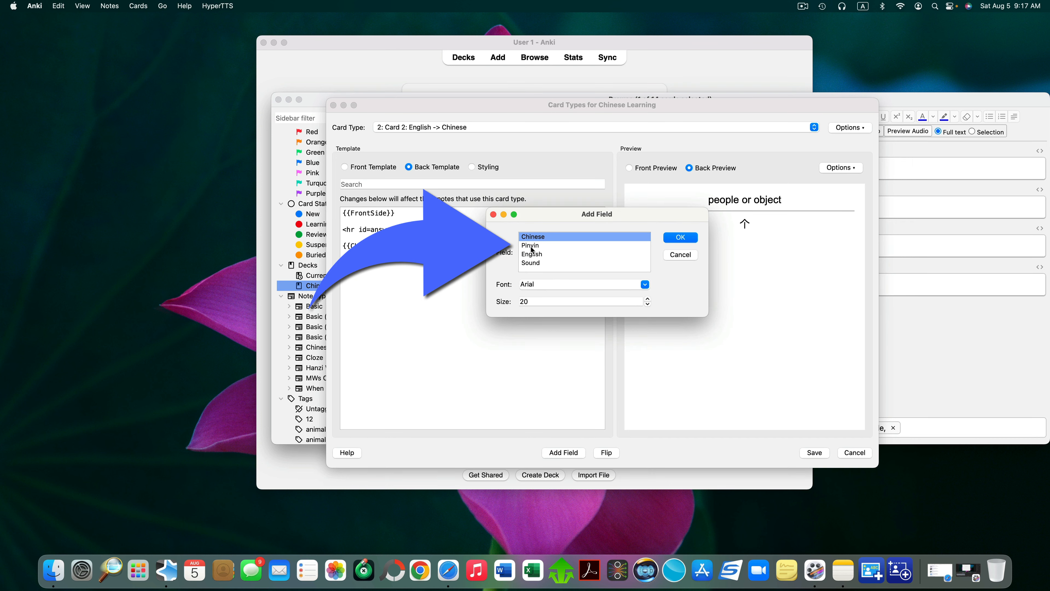
click(541, 245)
click(692, 239)
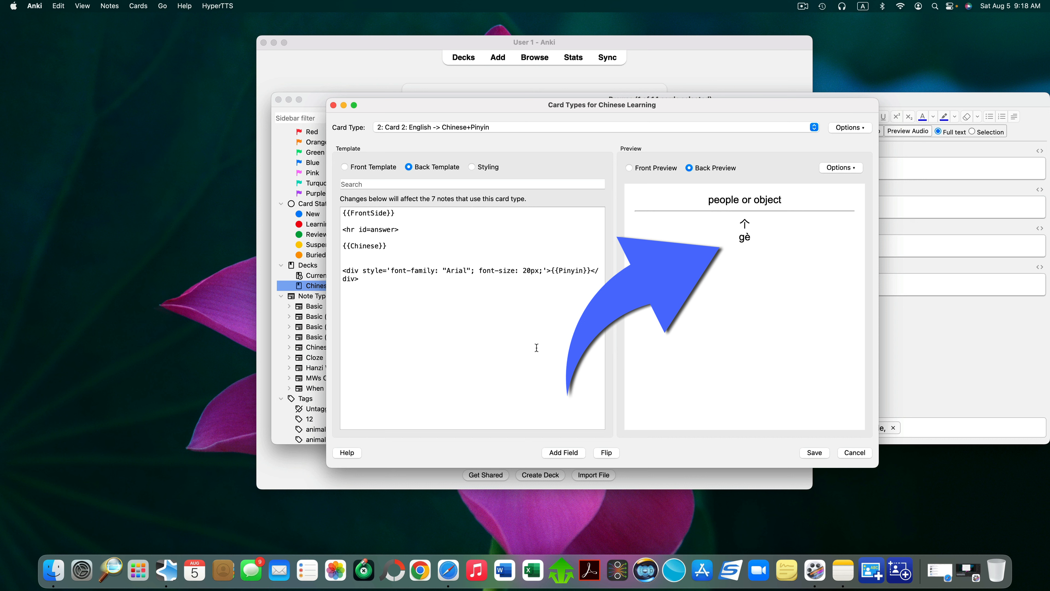
Step: Add the Sound field below Pinyin in Card 2's back template in Arial, size 20, and save the card templates
click(352, 291)
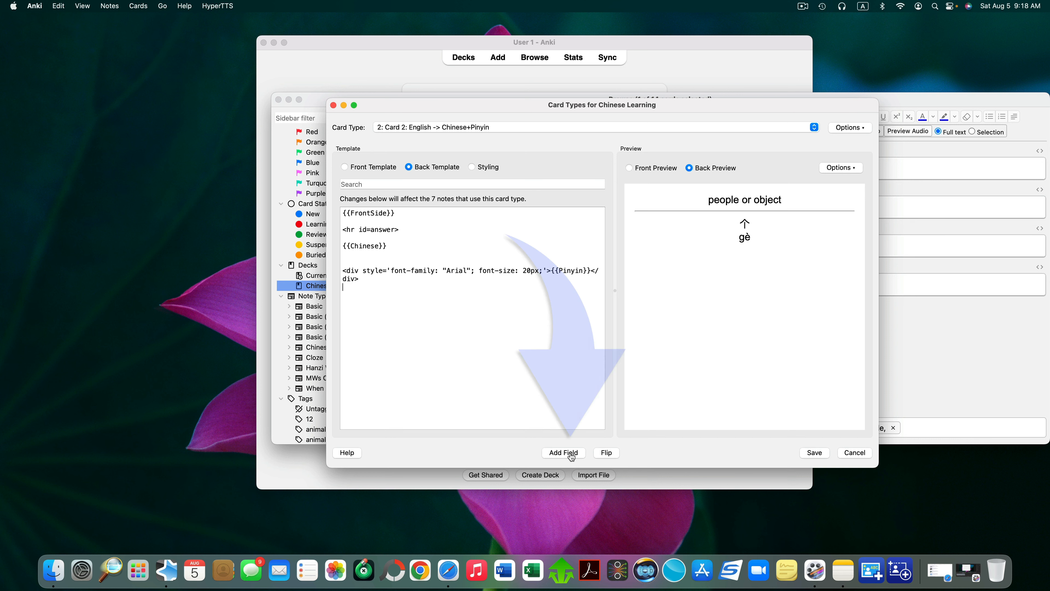
click(563, 452)
click(533, 265)
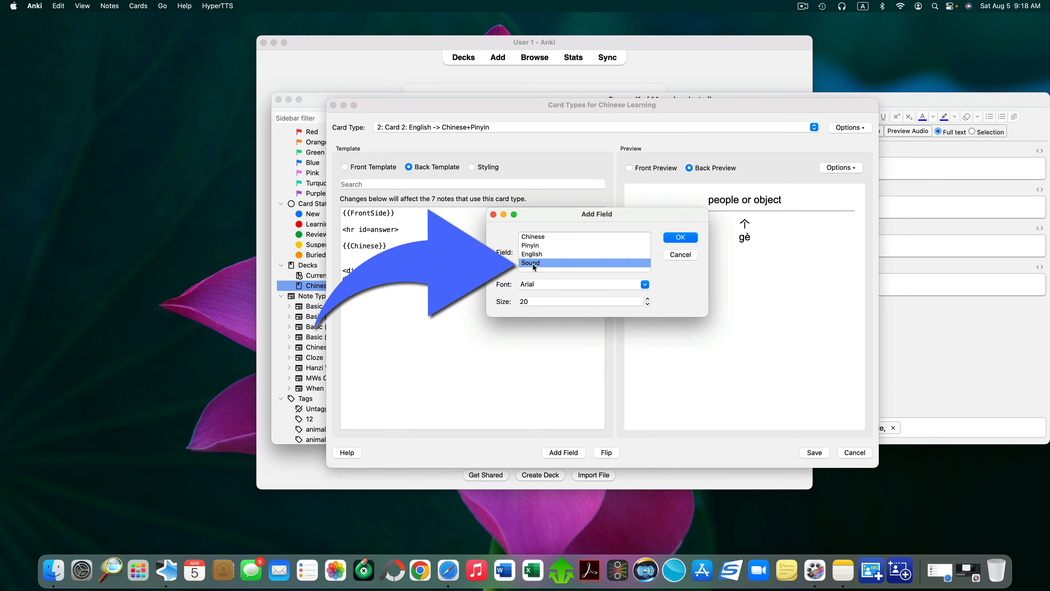
click(678, 237)
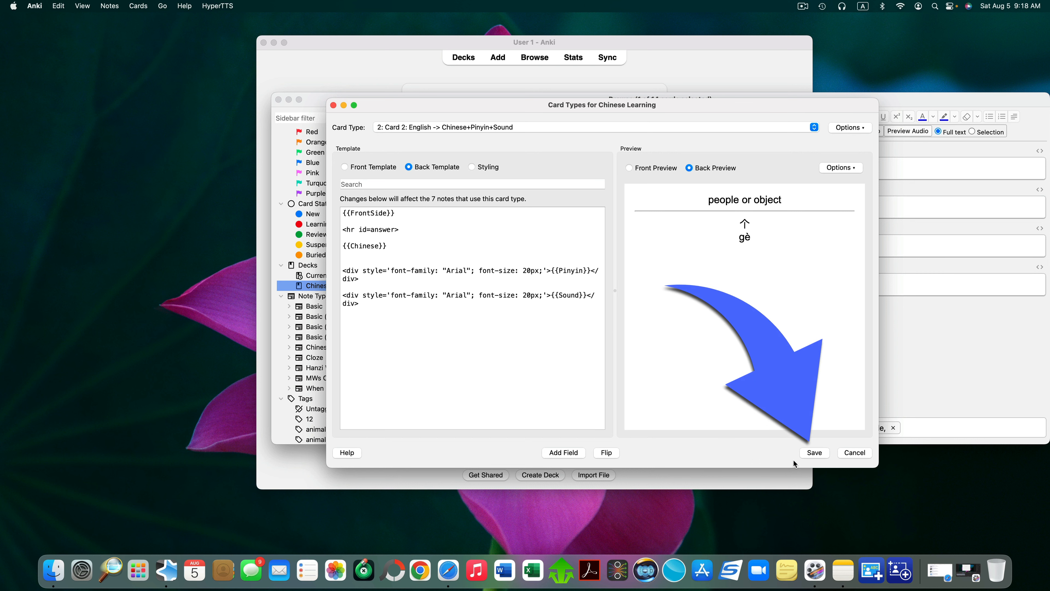
click(818, 455)
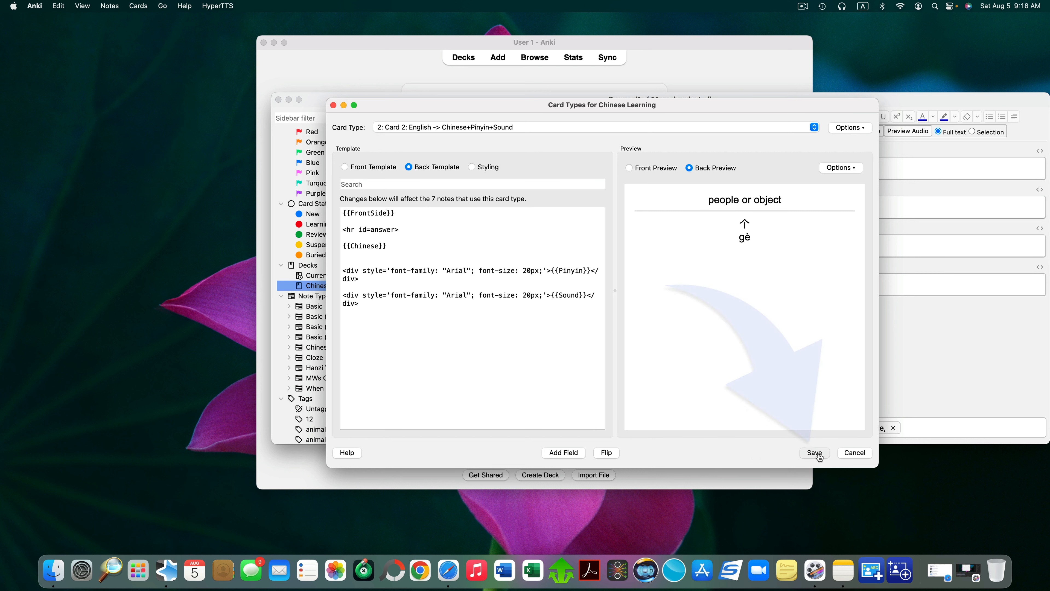